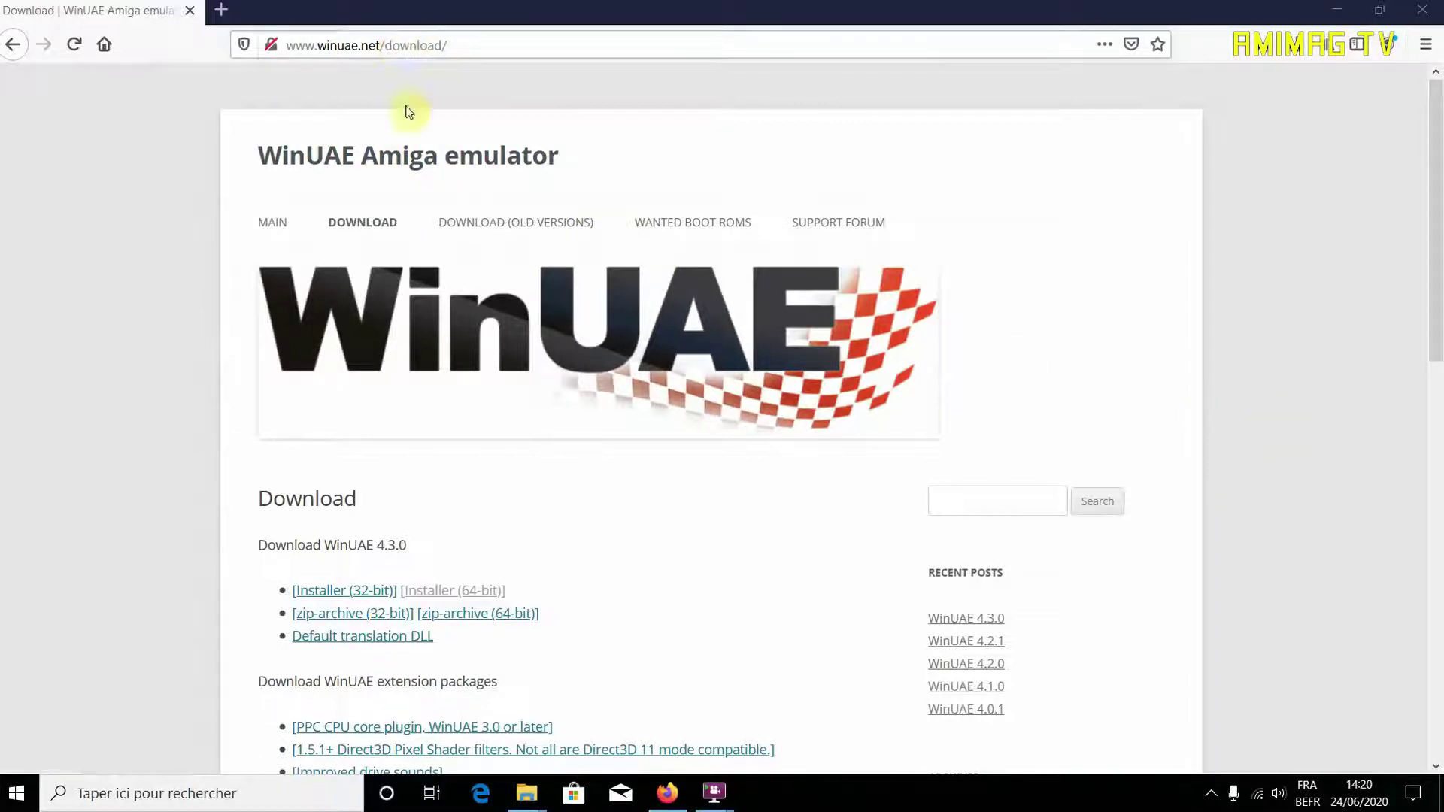
# Review the WinUAE 4.3.0 32-bit and 64-bit installer links on the download page and minimize the browser.
pyautogui.scroll(-3, 789, 621)
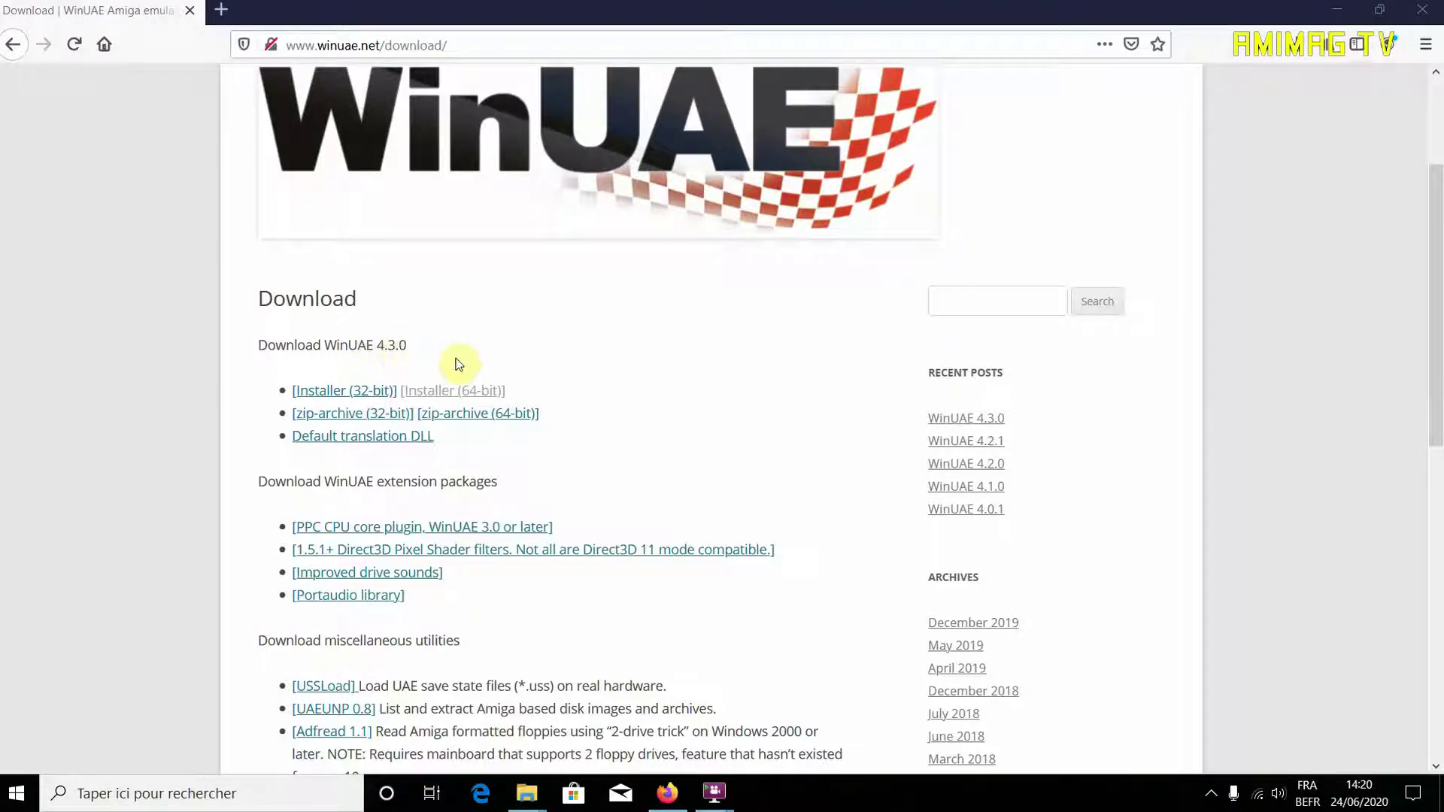
pyautogui.click(342, 392)
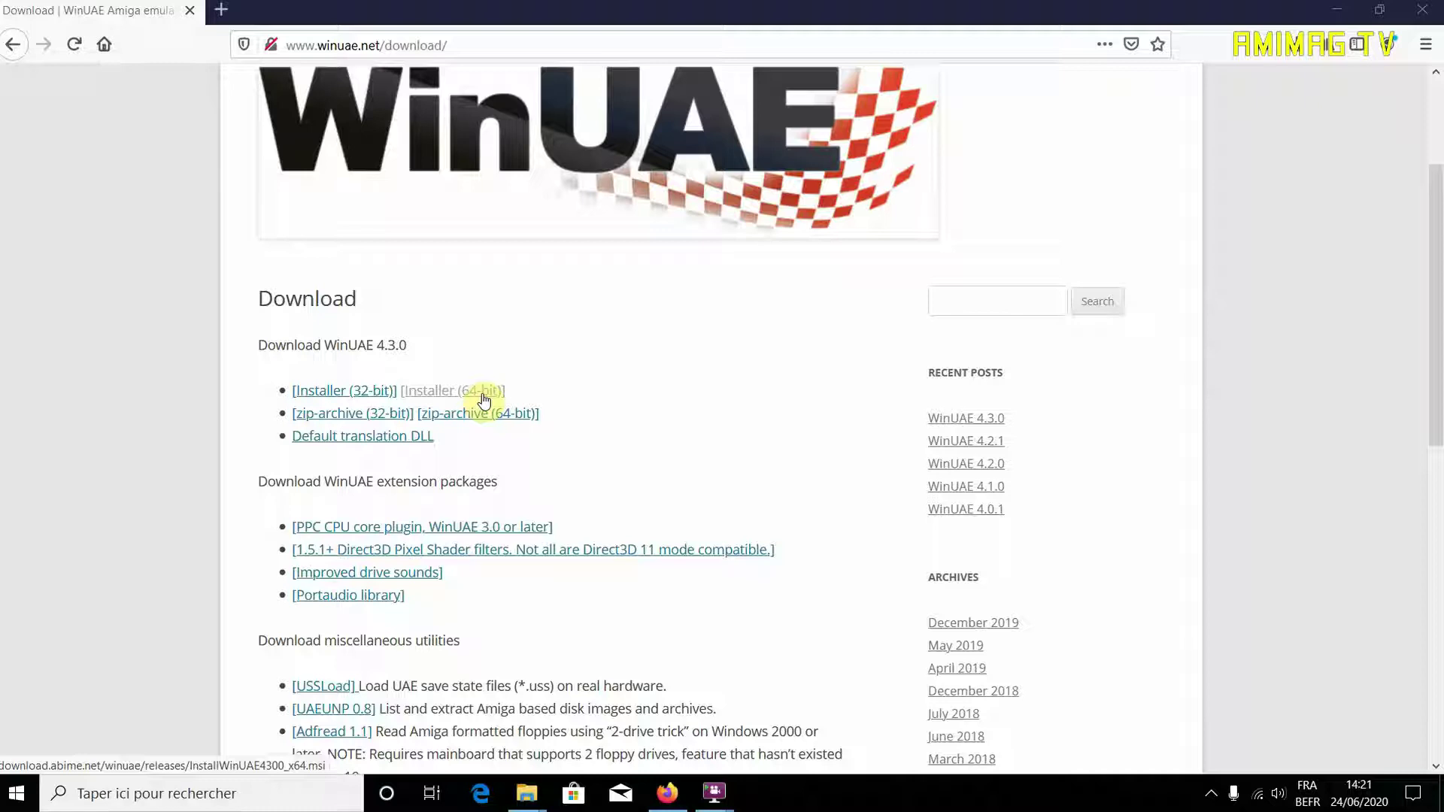
pyautogui.click(1327, 3)
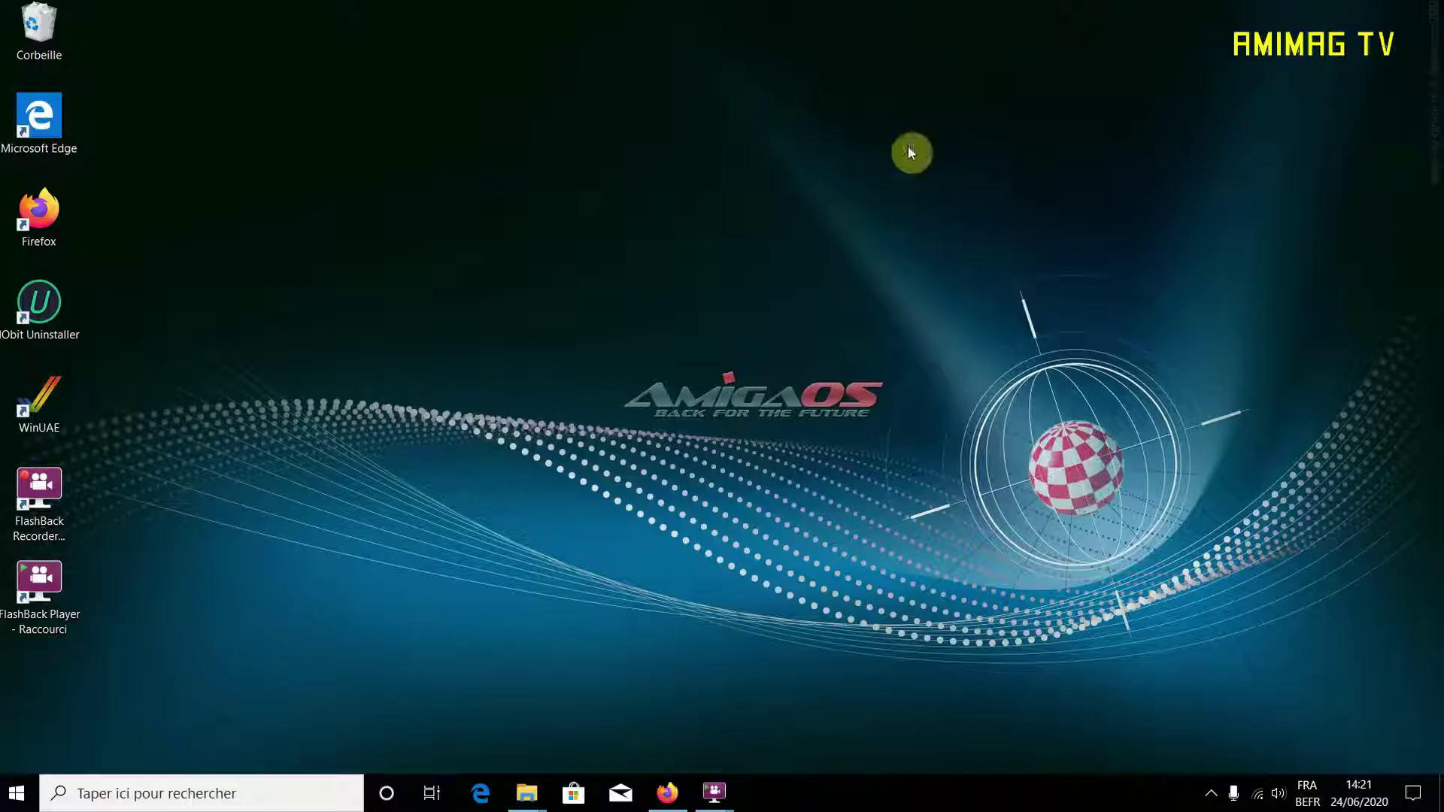
# Launch WinUAE from the desktop, dismiss the system ROM message and move the properties window to the middle of the screen.
pyautogui.doubleClick(30, 407)
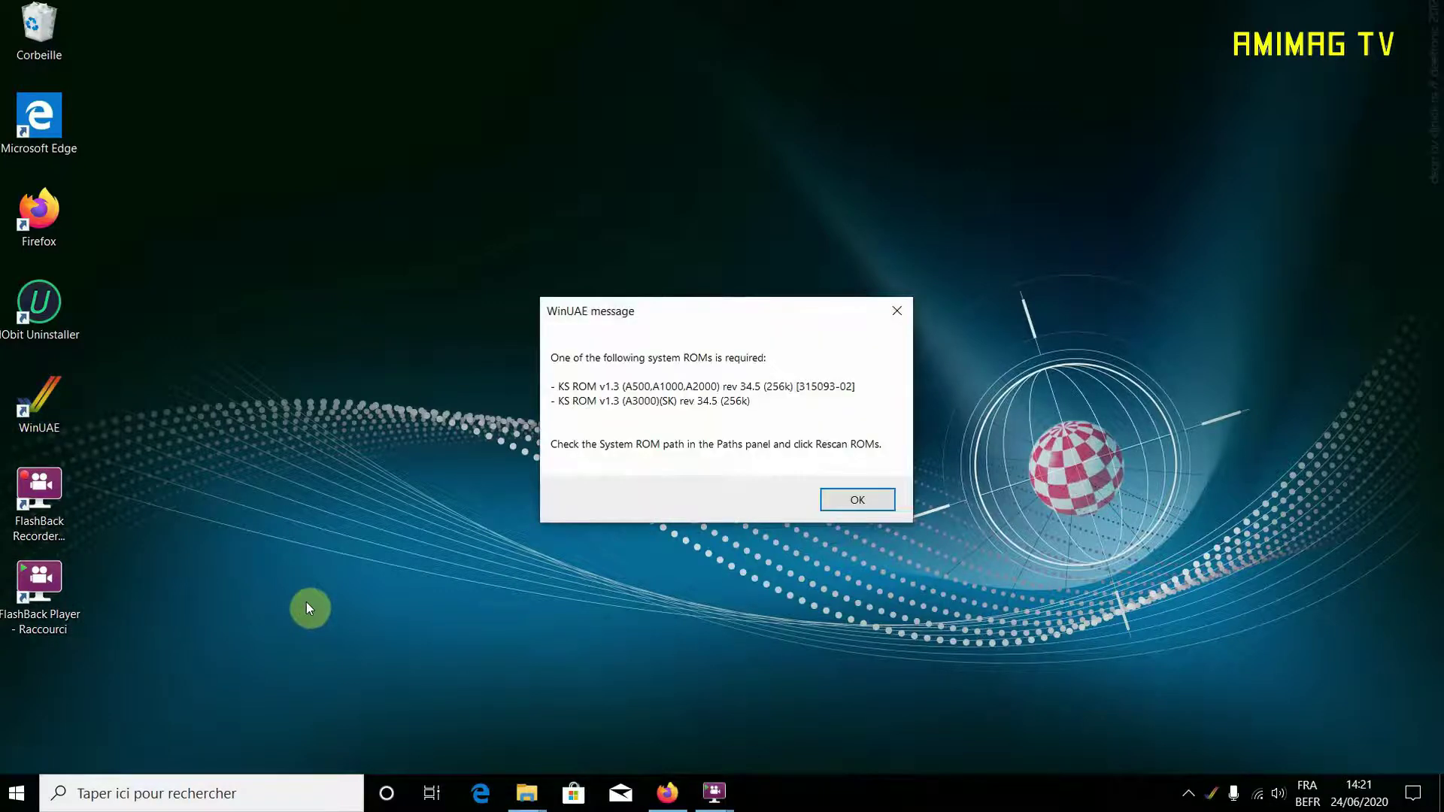
pyautogui.click(837, 502)
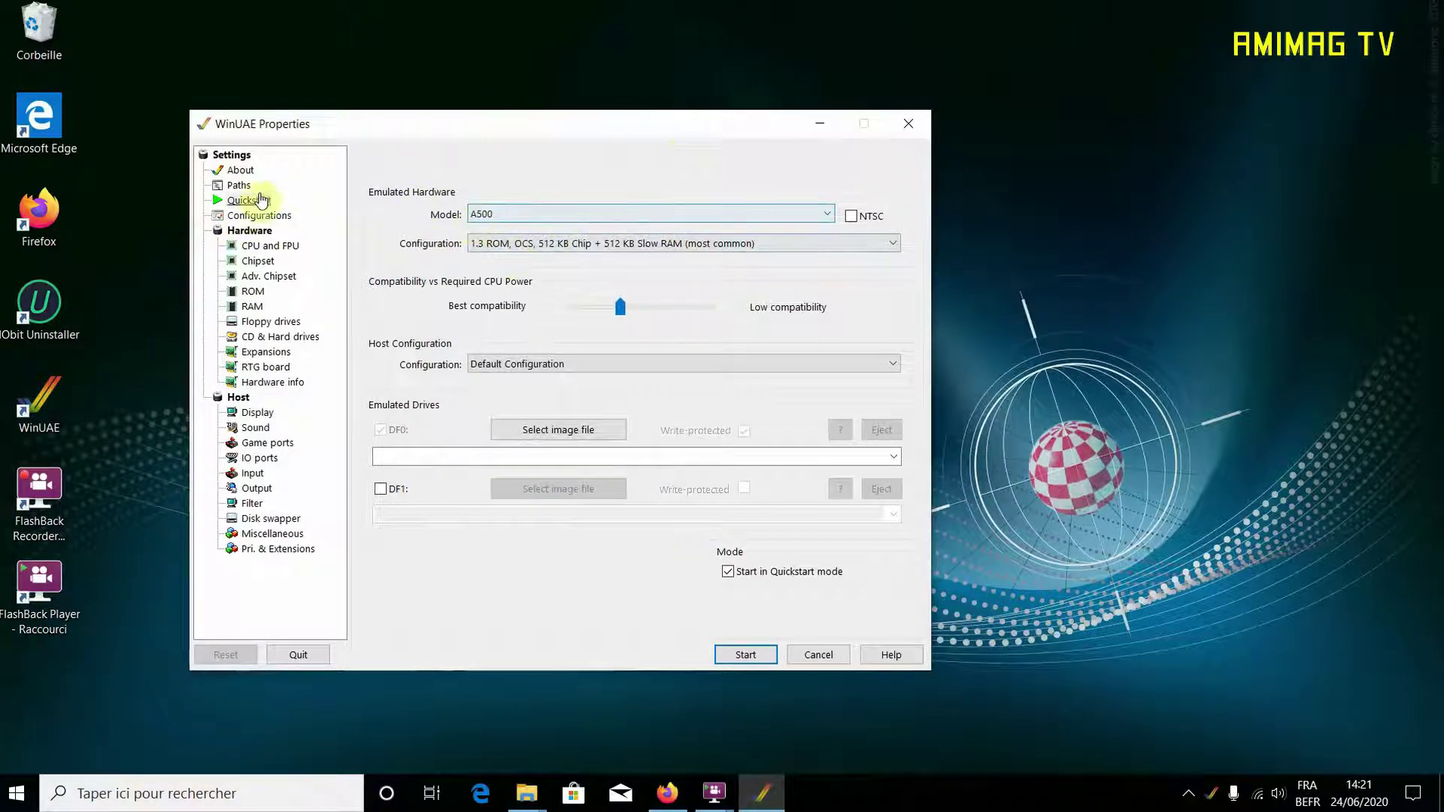
pyautogui.moveTo(540, 126); pyautogui.dragTo(724, 100)
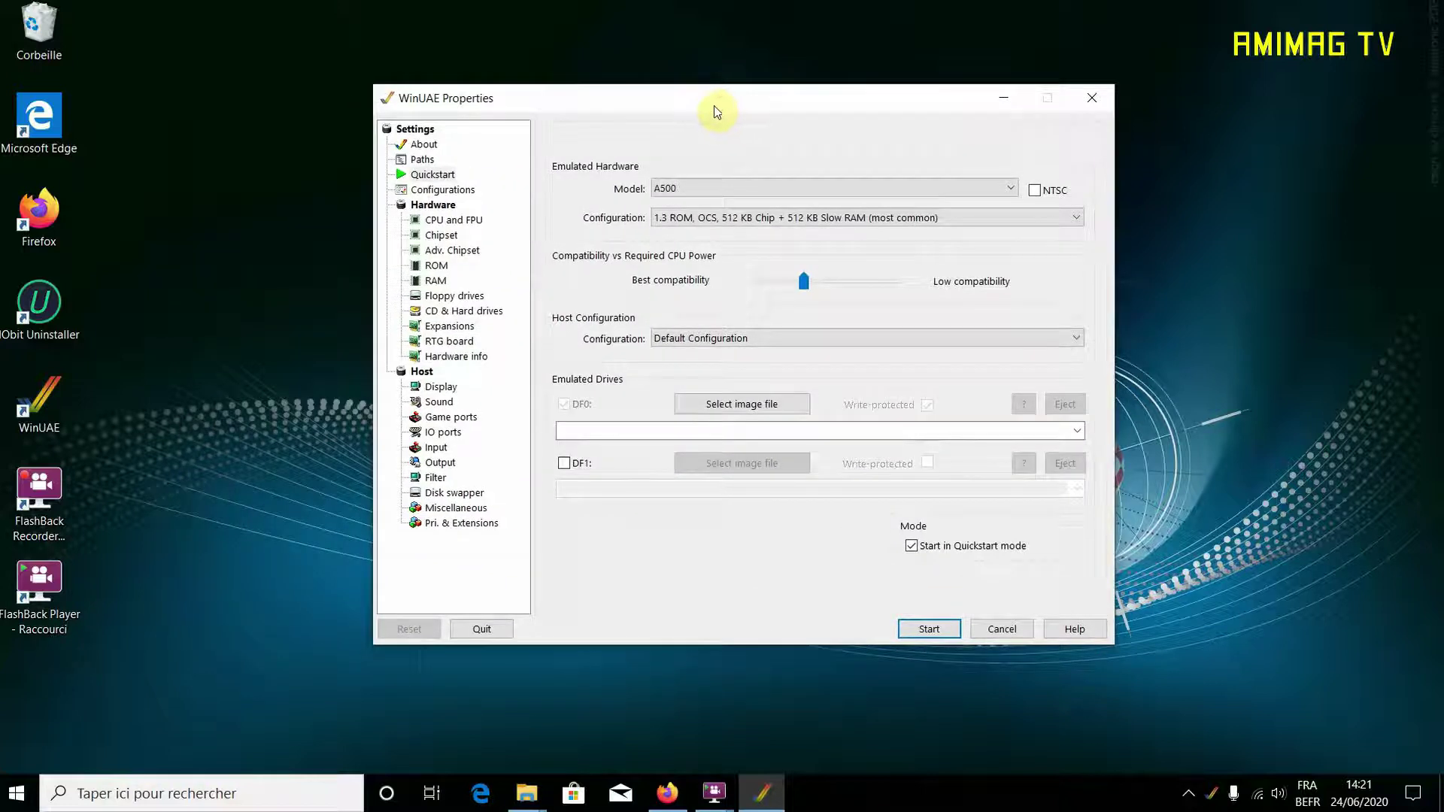
# Look over the version information and saved configurations, and set the emulated CPU to 68020.
pyautogui.click(438, 145)
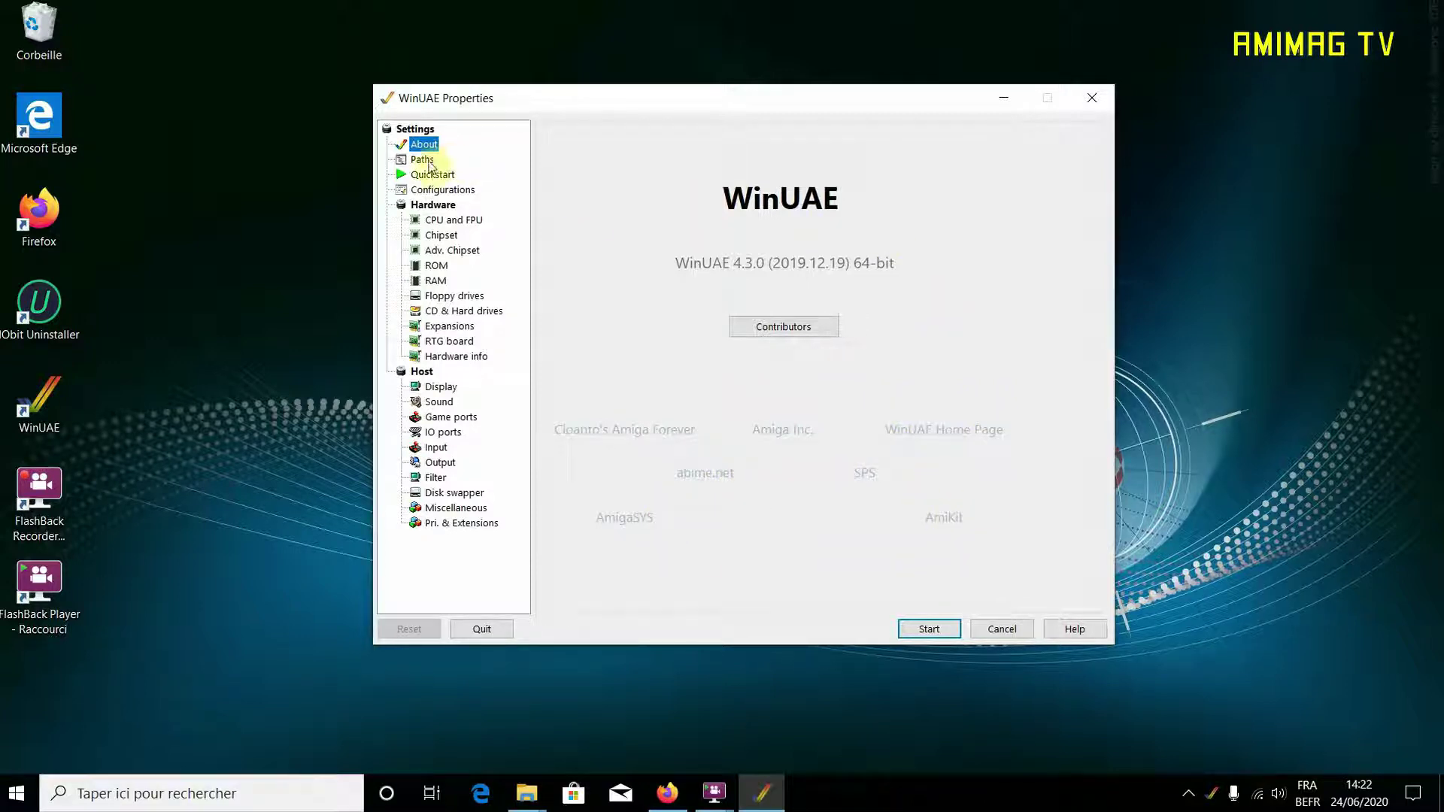
pyautogui.click(443, 191)
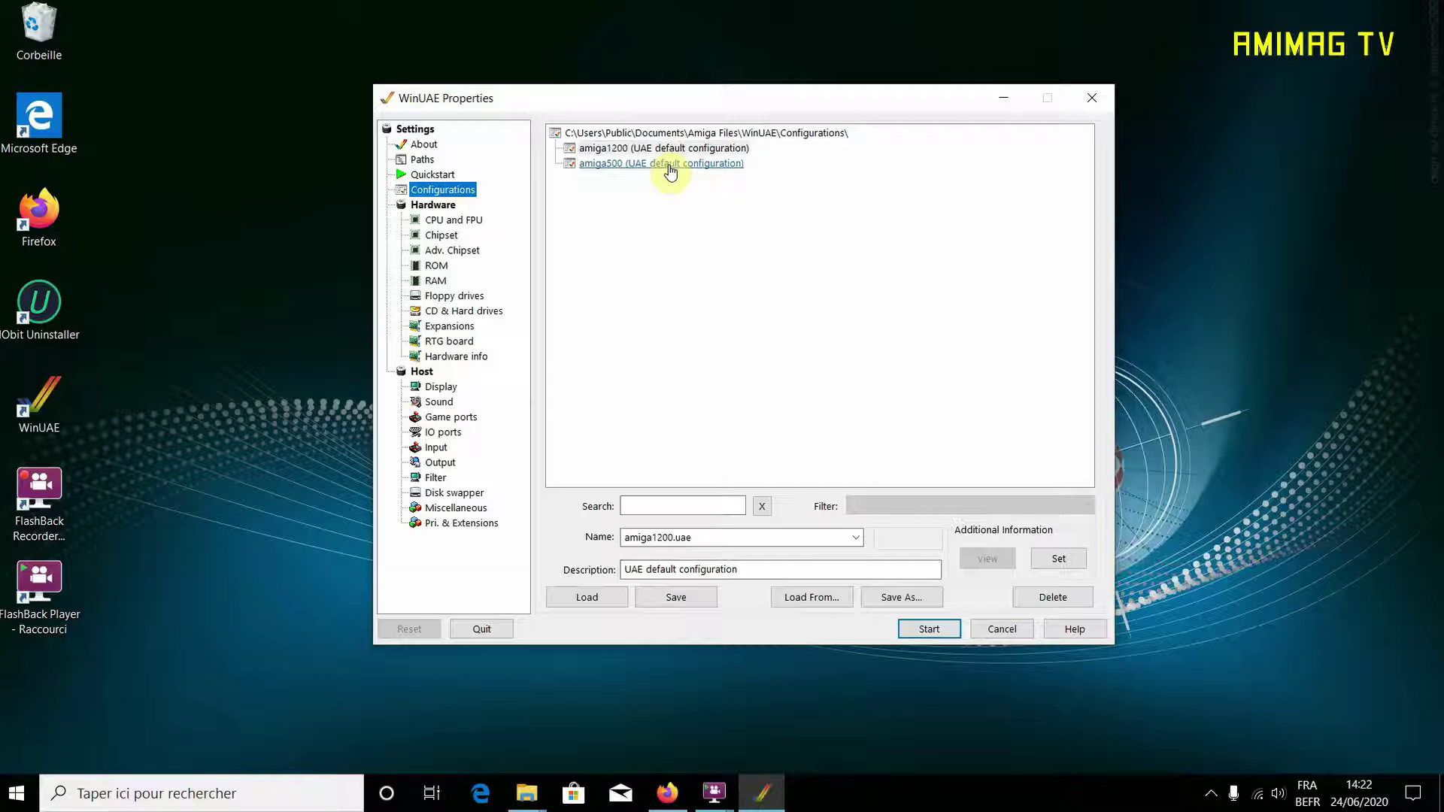
pyautogui.click(471, 224)
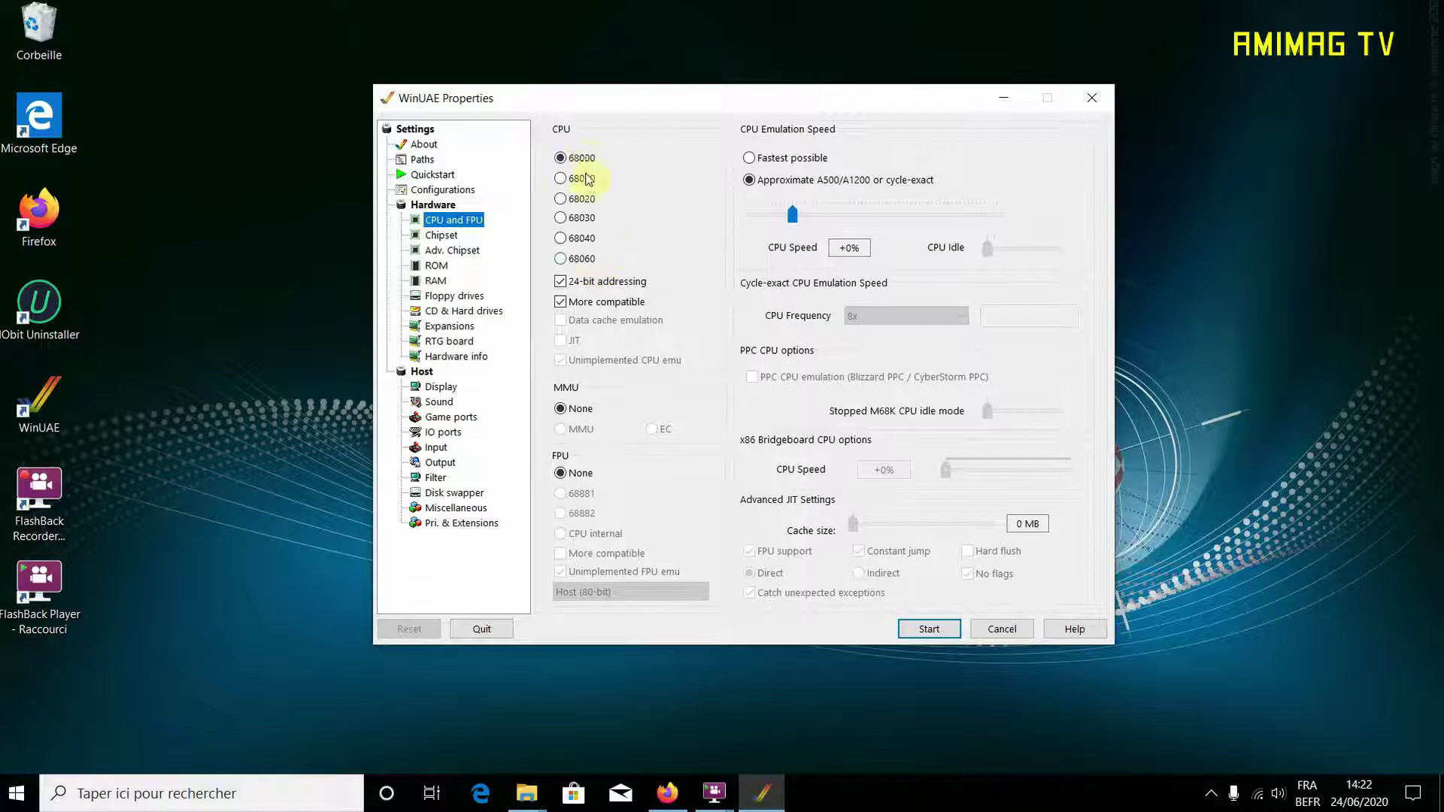
pyautogui.click(562, 200)
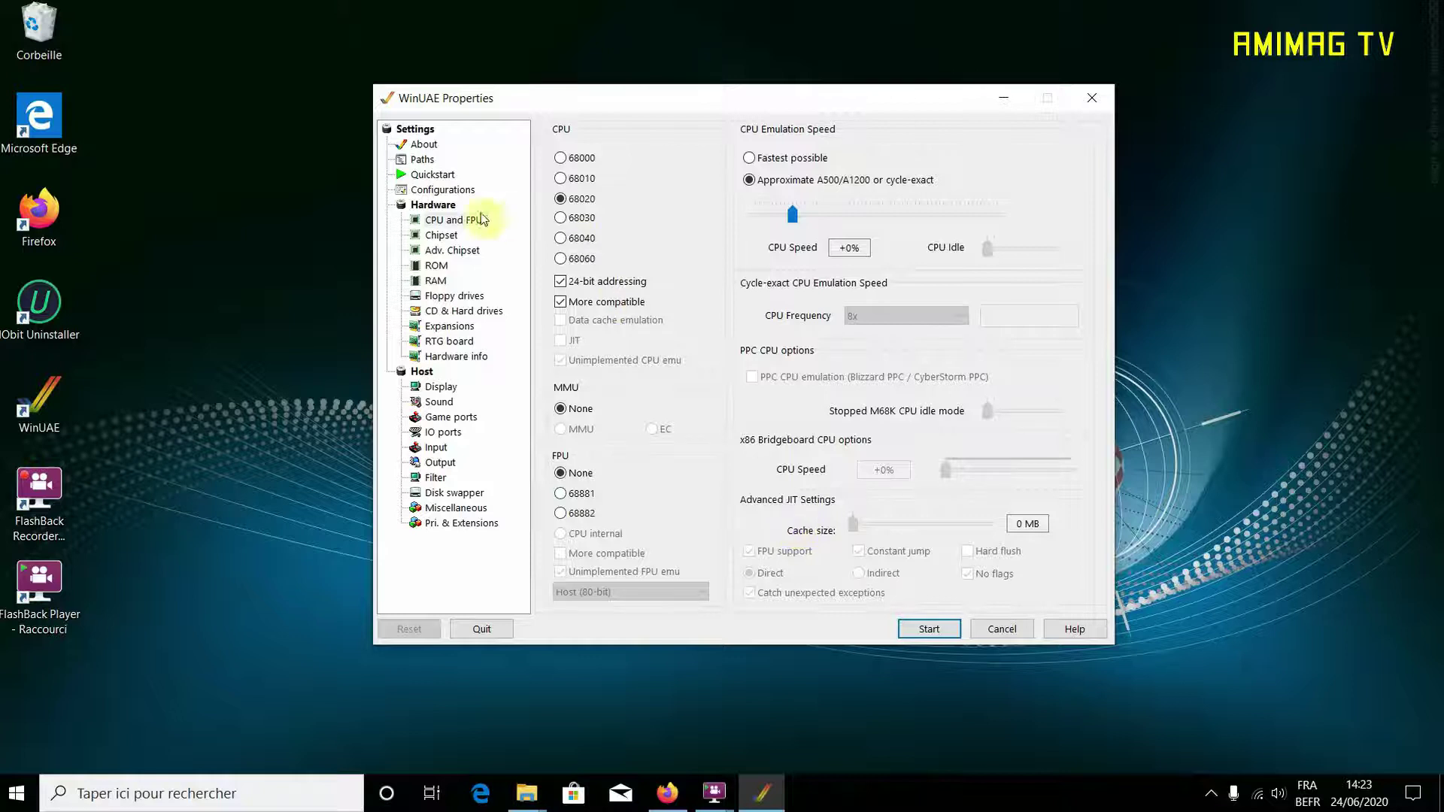
# Set the emulated chipset to AGA.
pyautogui.click(452, 237)
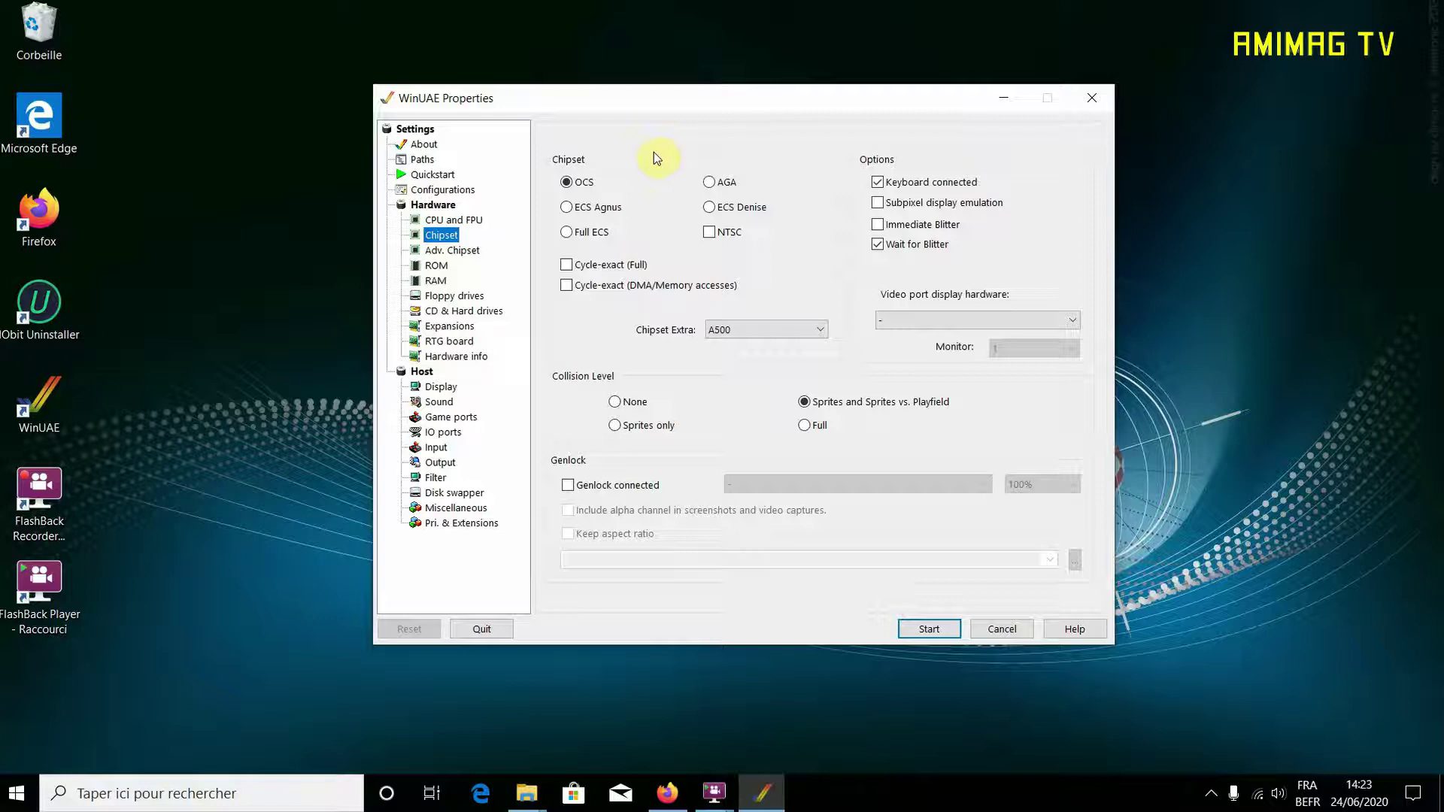
pyautogui.click(586, 236)
pyautogui.click(727, 184)
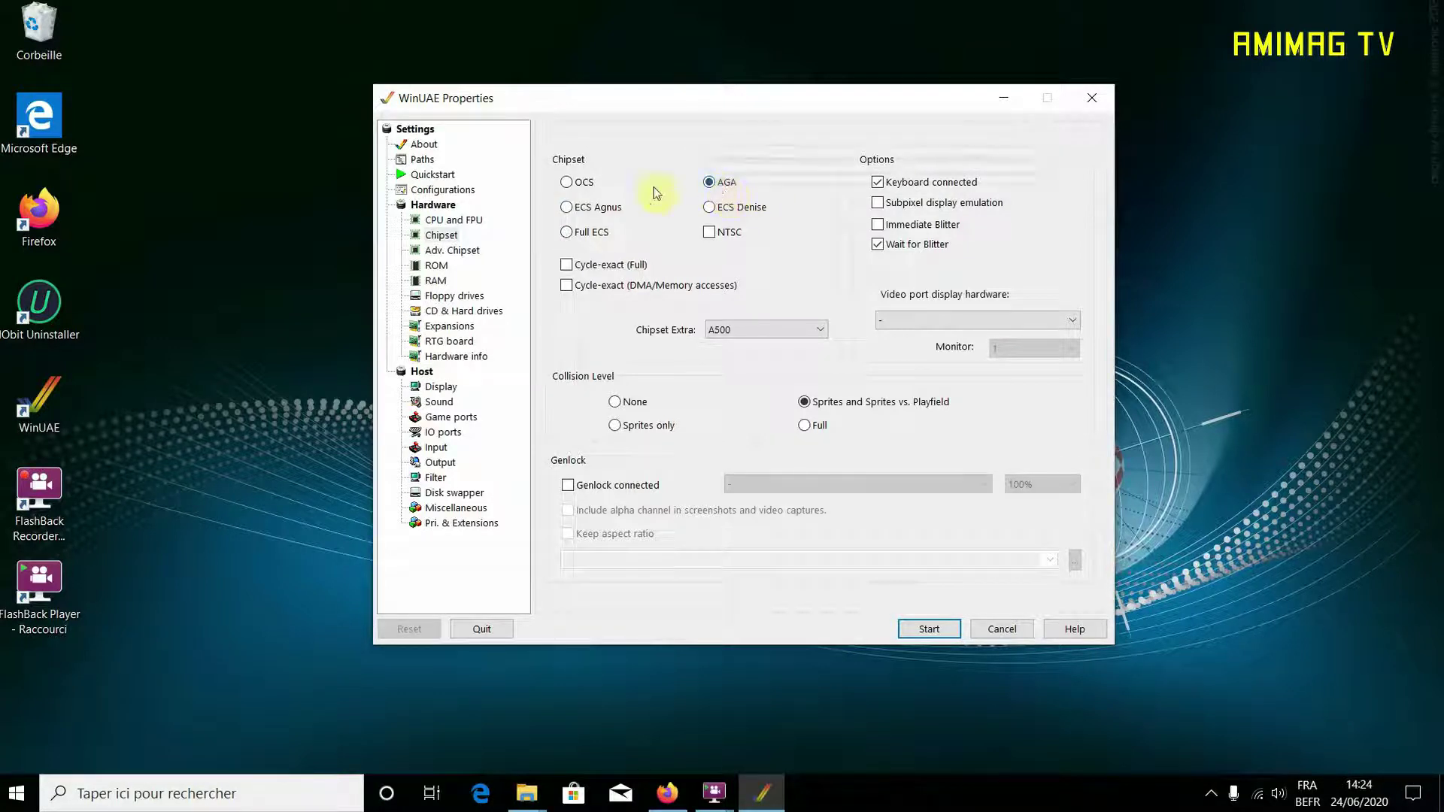
# Load Kickstart-v1.3-rev34.5-1987-Commodore-A3000.rom from F:\Mes Programmes\Amiga\Roms as the main ROM file.
pyautogui.click(438, 266)
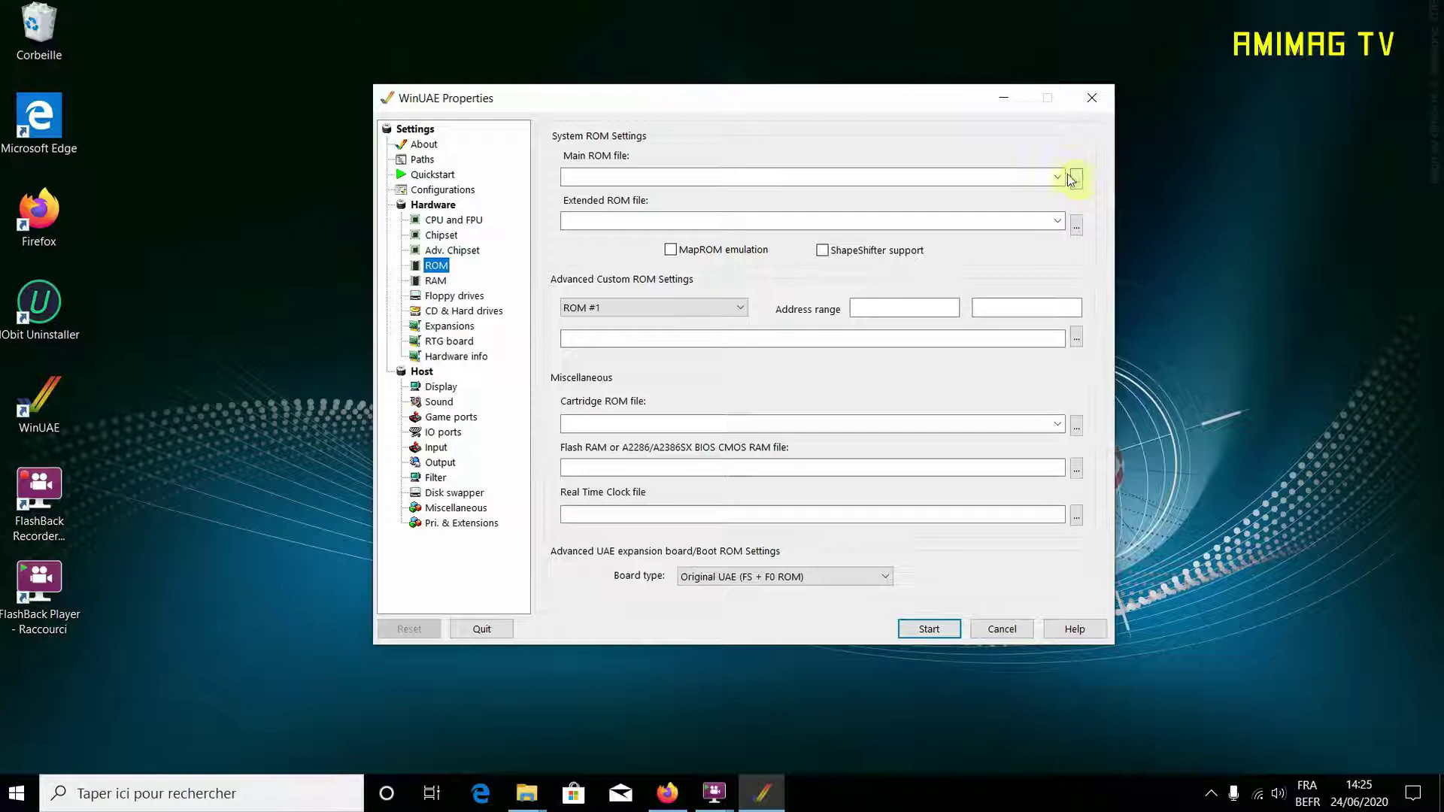
pyautogui.click(1078, 178)
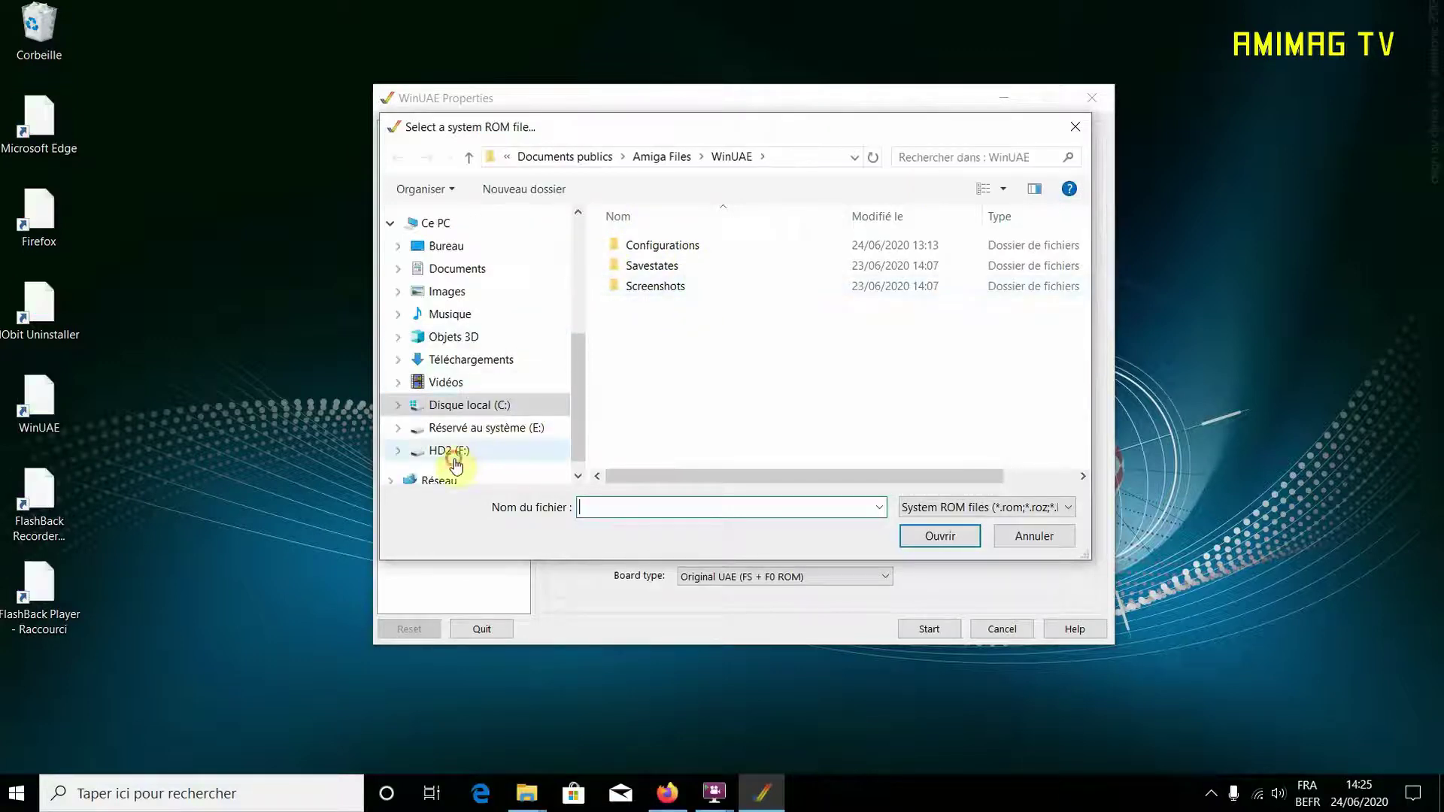
pyautogui.click(459, 452)
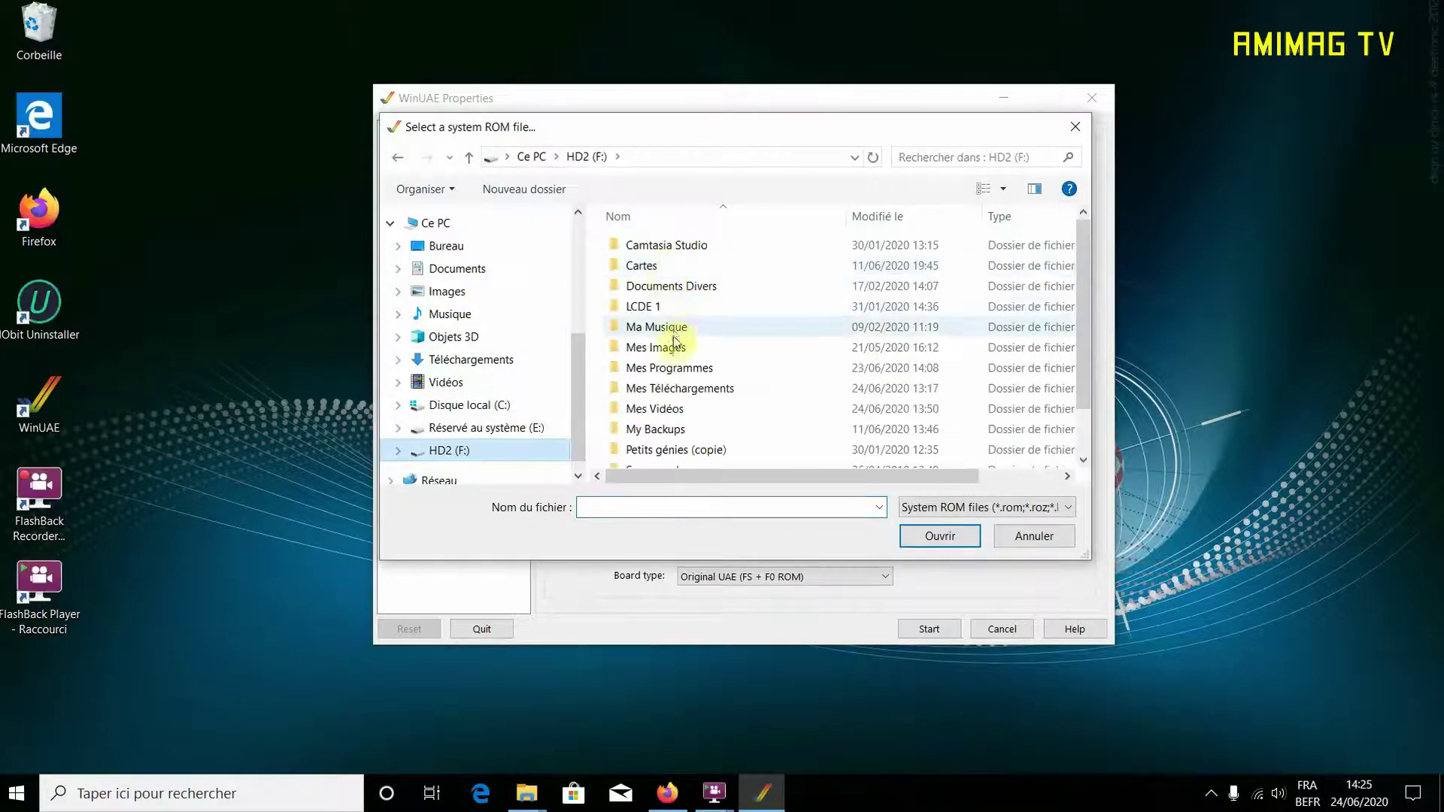
pyautogui.doubleClick(687, 369)
pyautogui.doubleClick(647, 267)
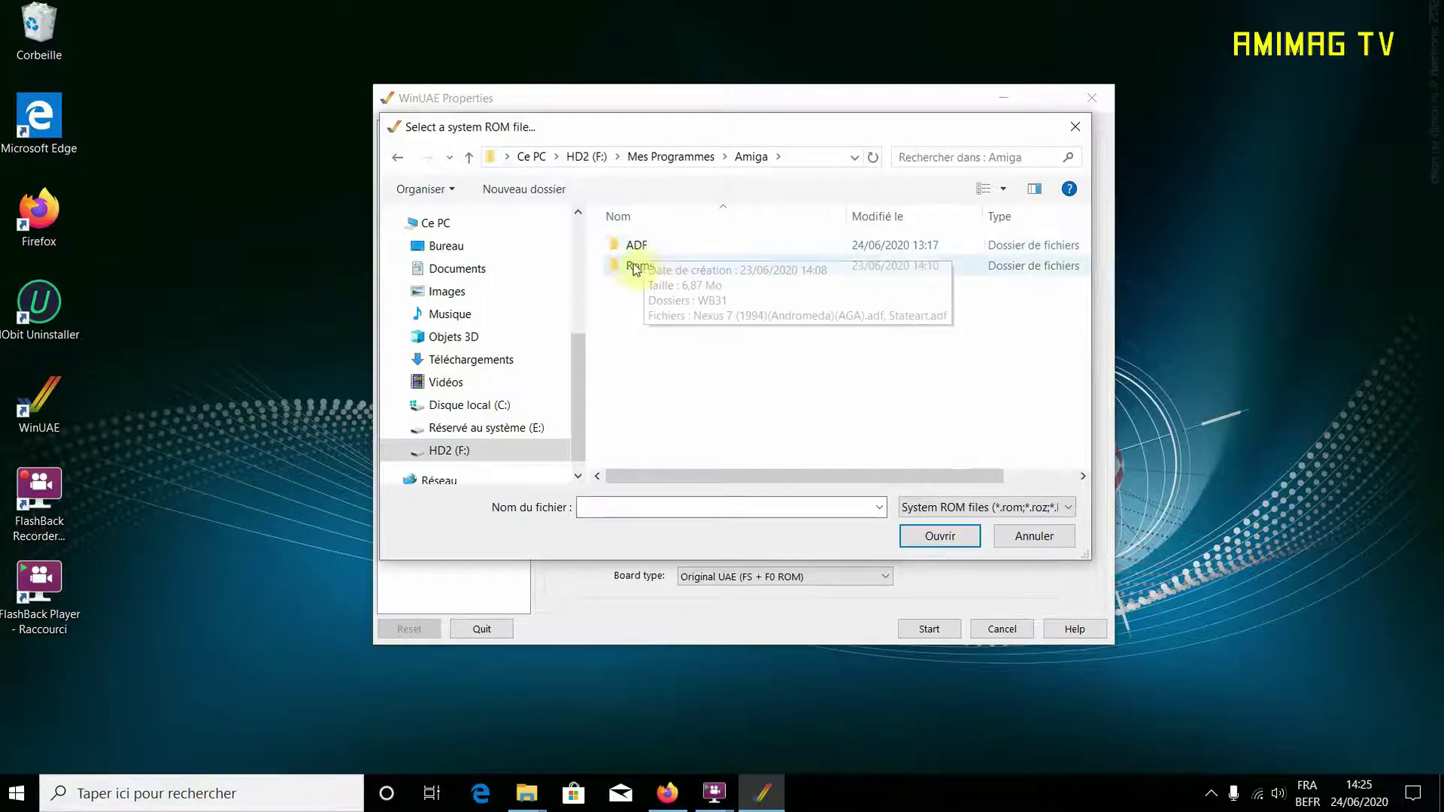
pyautogui.click(631, 266)
pyautogui.doubleClick(631, 266)
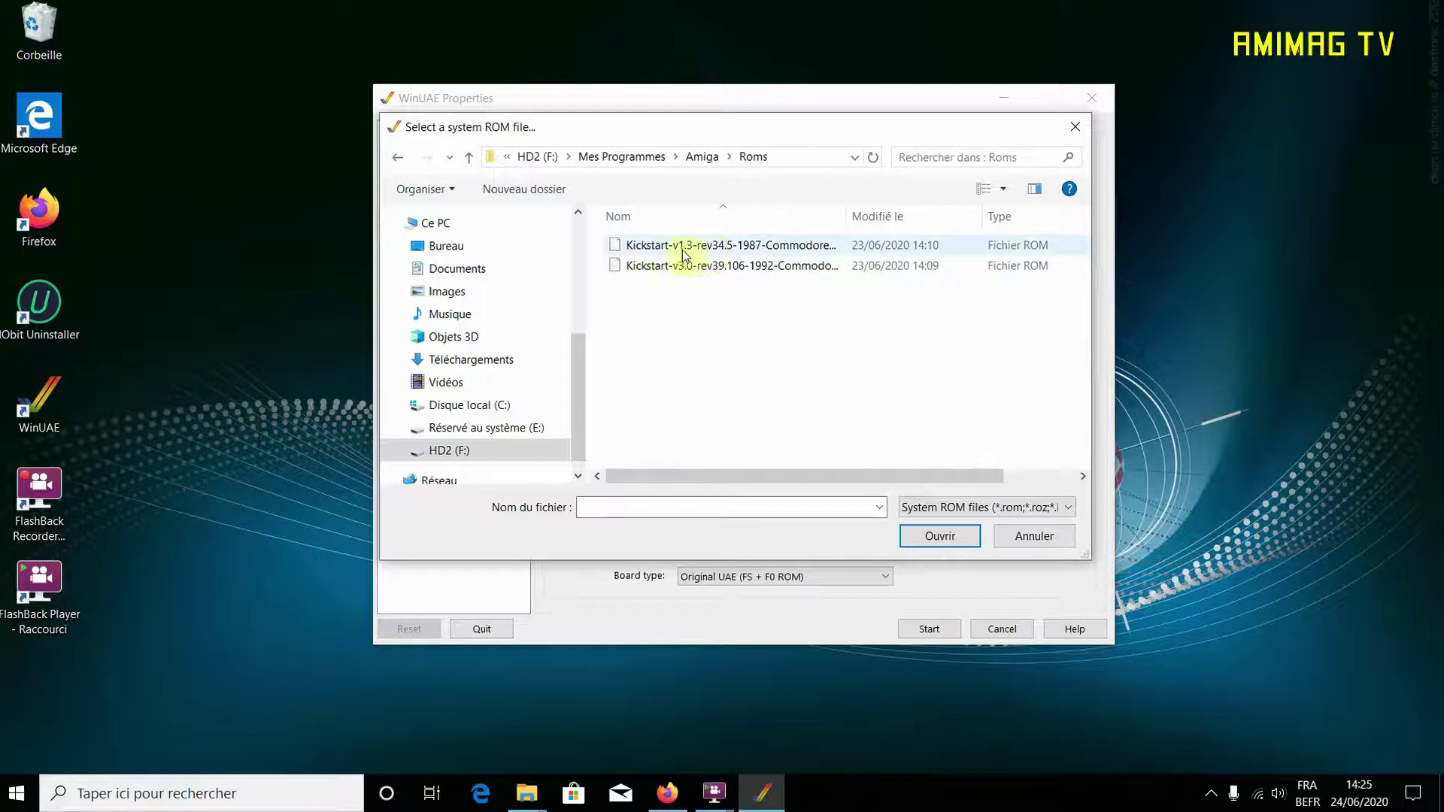
pyautogui.doubleClick(708, 253)
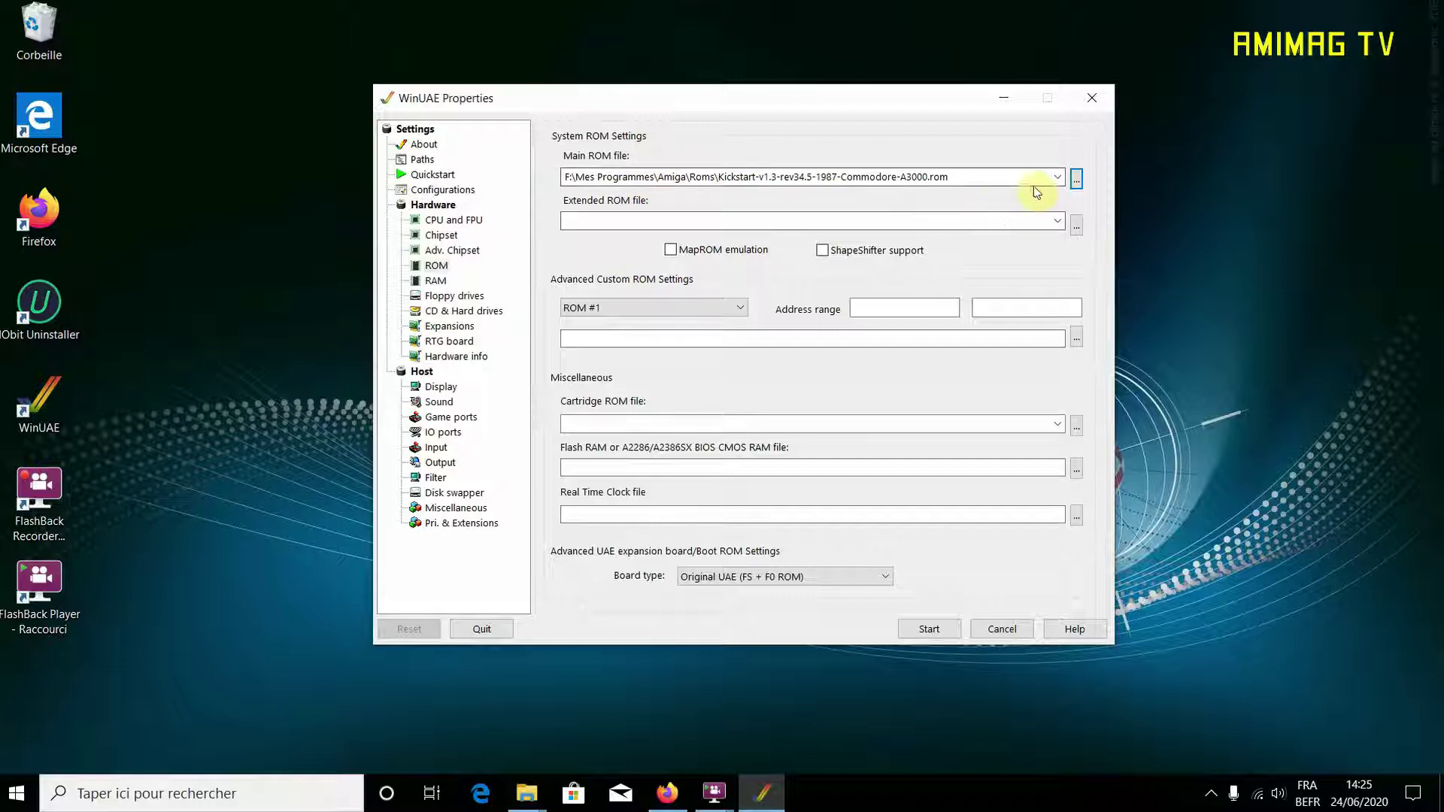
# Set the emulated memory to 8 MB Chip, 1.8 MB Slow and 8 MB Z2 Fast RAM.
pyautogui.click(443, 283)
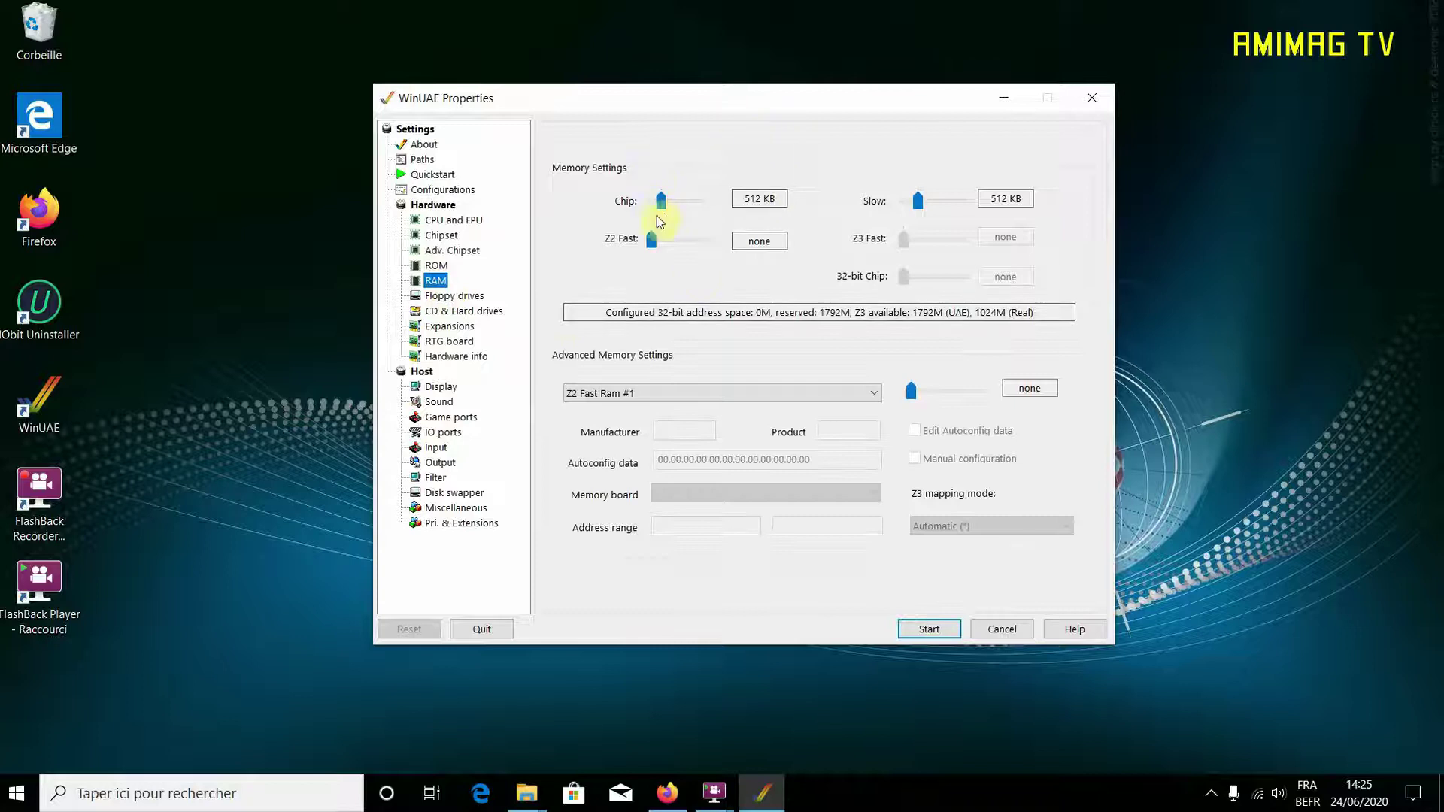
pyautogui.moveTo(661, 201); pyautogui.dragTo(714, 204)
pyautogui.moveTo(917, 201); pyautogui.dragTo(961, 201)
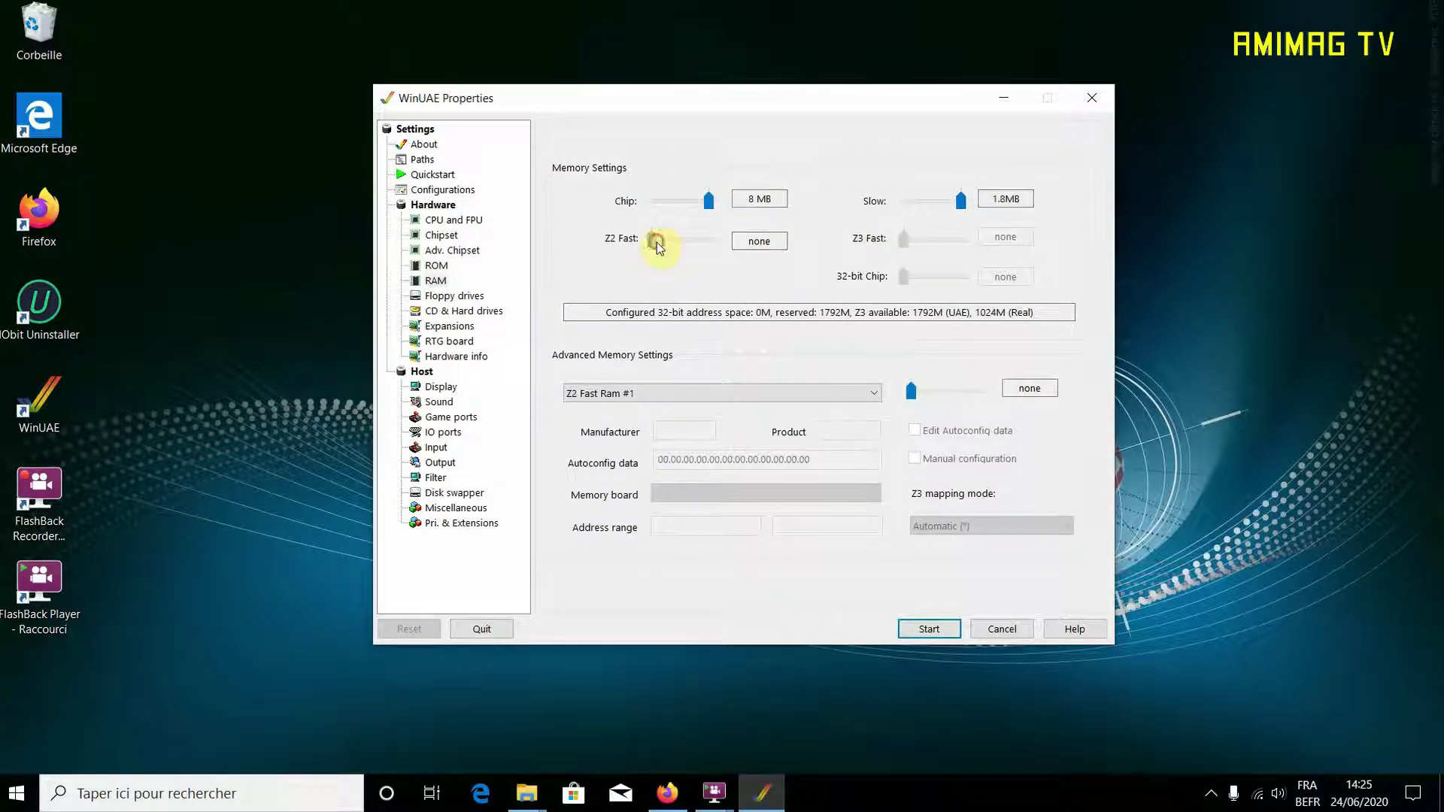
pyautogui.moveTo(656, 242); pyautogui.dragTo(678, 241)
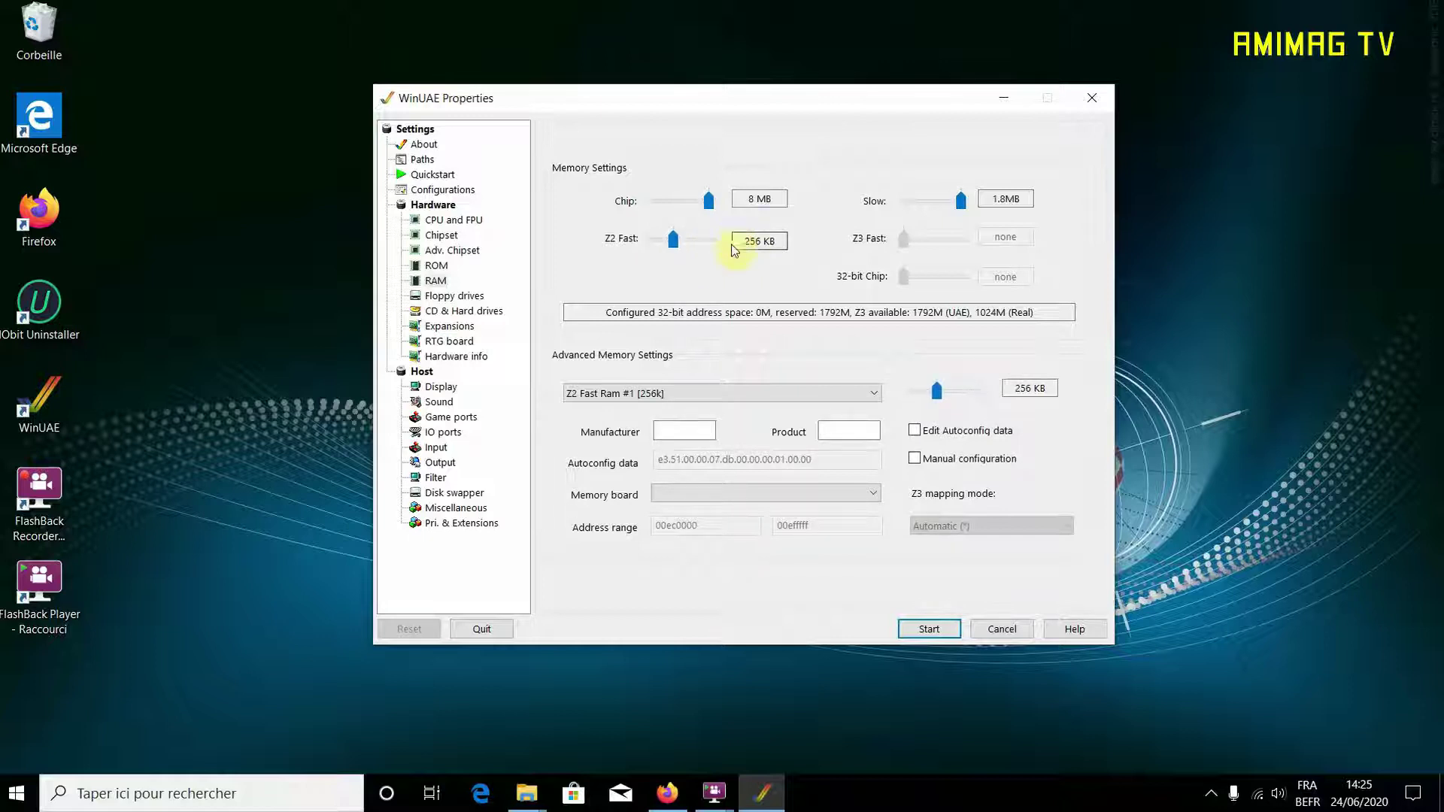
pyautogui.moveTo(676, 242)
pyautogui.mouseDown()
pyautogui.moveTo(644, 248)
pyautogui.moveTo(673, 240)
pyautogui.mouseUp()
pyautogui.click(939, 394)
pyautogui.moveTo(946, 392); pyautogui.dragTo(1002, 393)
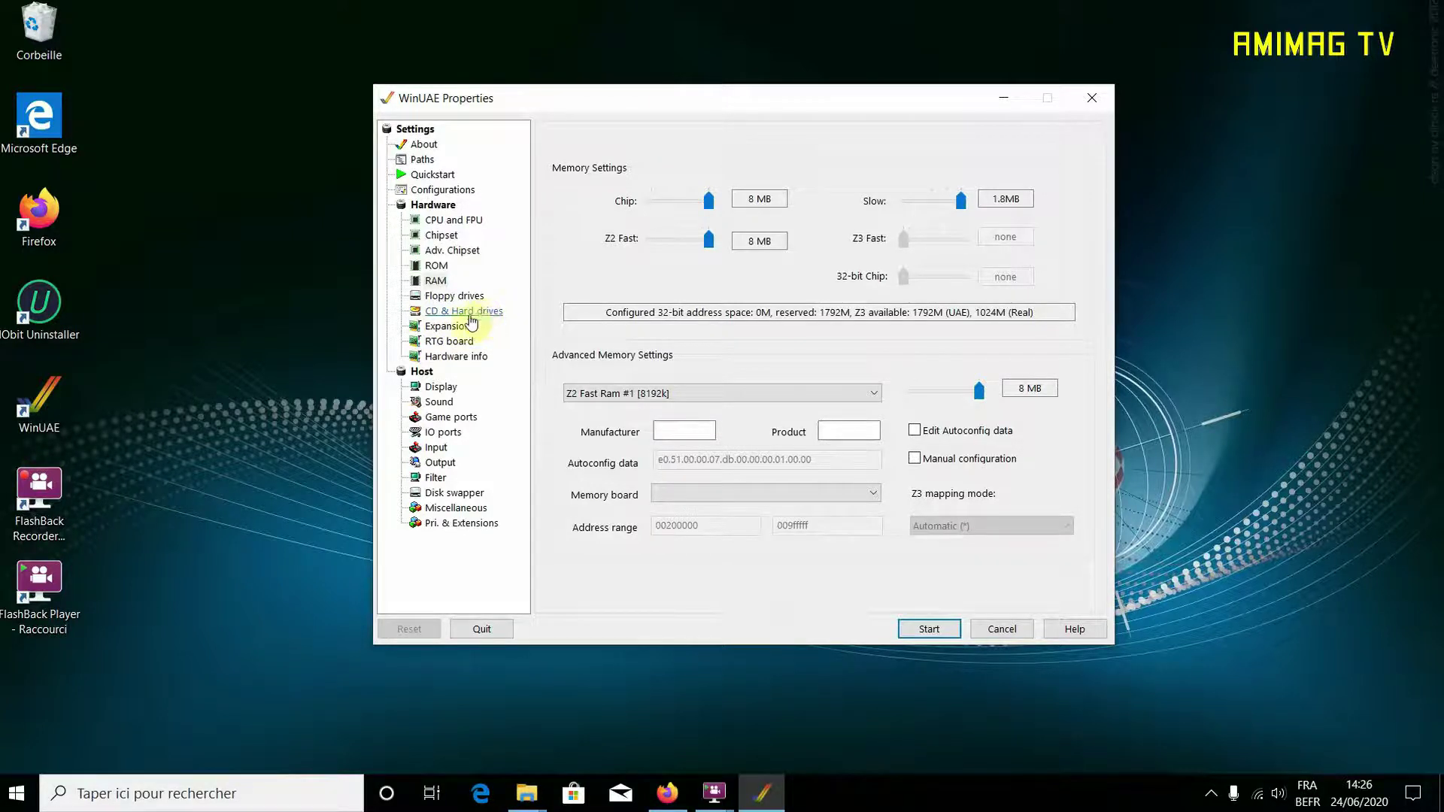
# Examine the display settings, including the available fullscreen resolutions and the brightness, contrast and gamma adjustments.
pyautogui.click(439, 388)
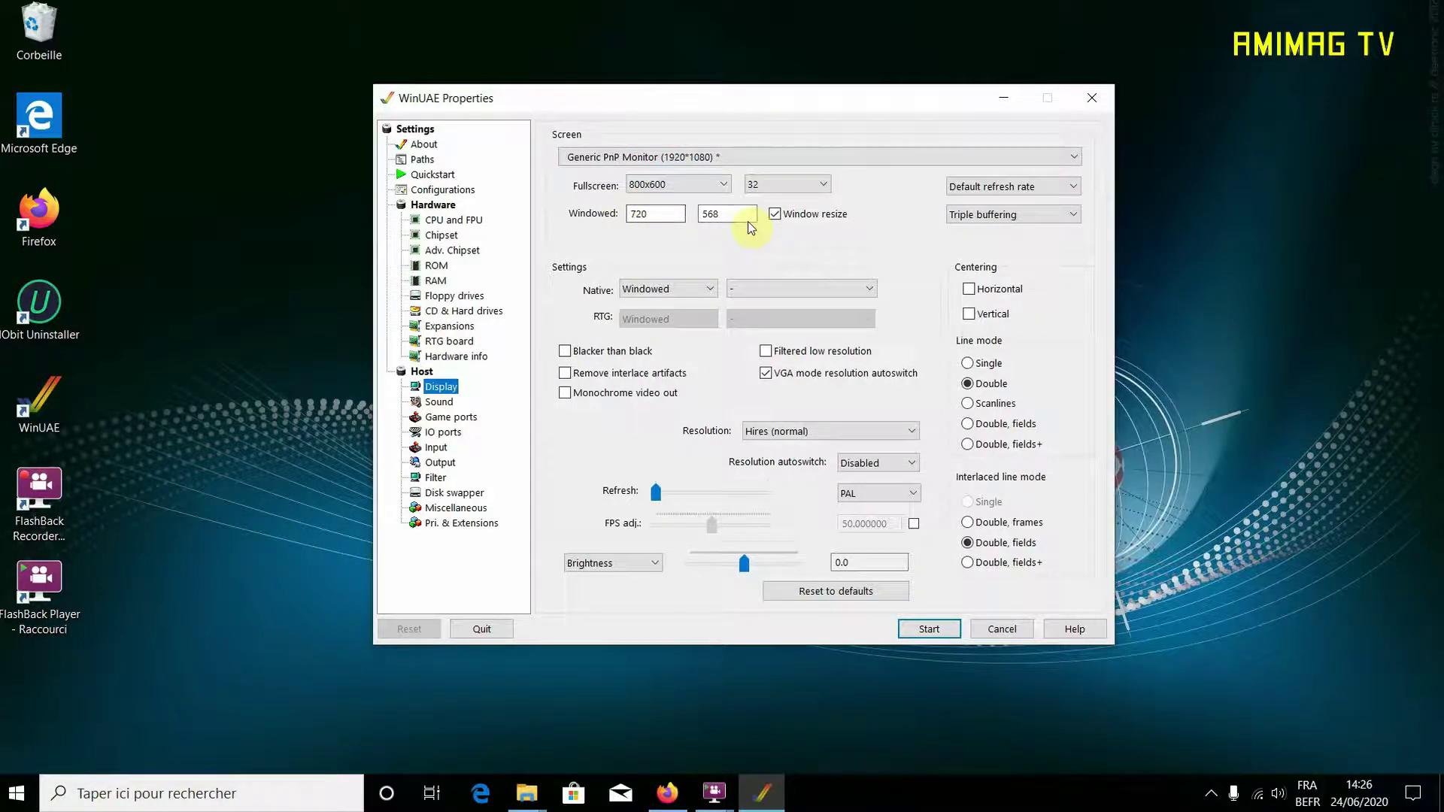
pyautogui.click(723, 185)
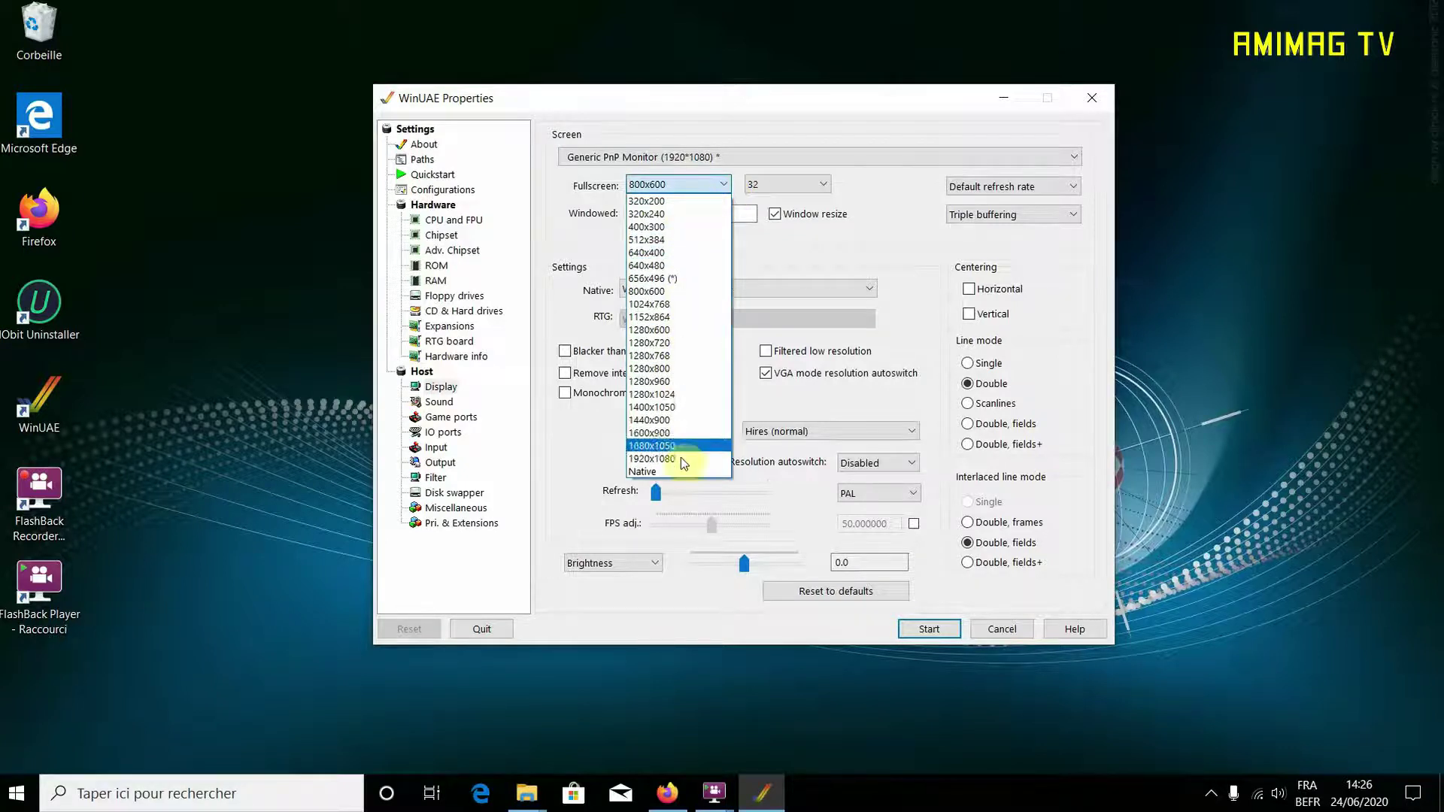
pyautogui.click(793, 250)
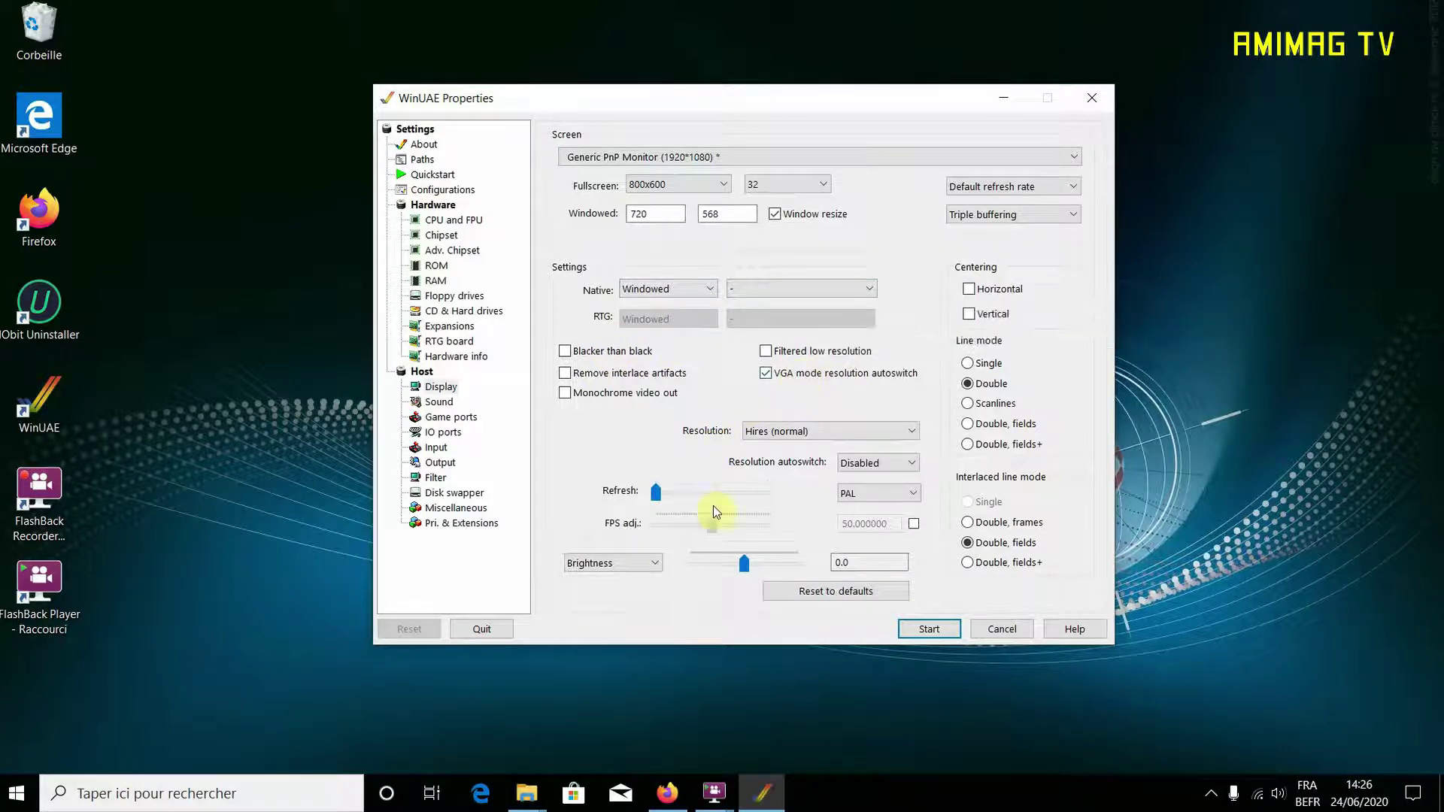
pyautogui.click(653, 568)
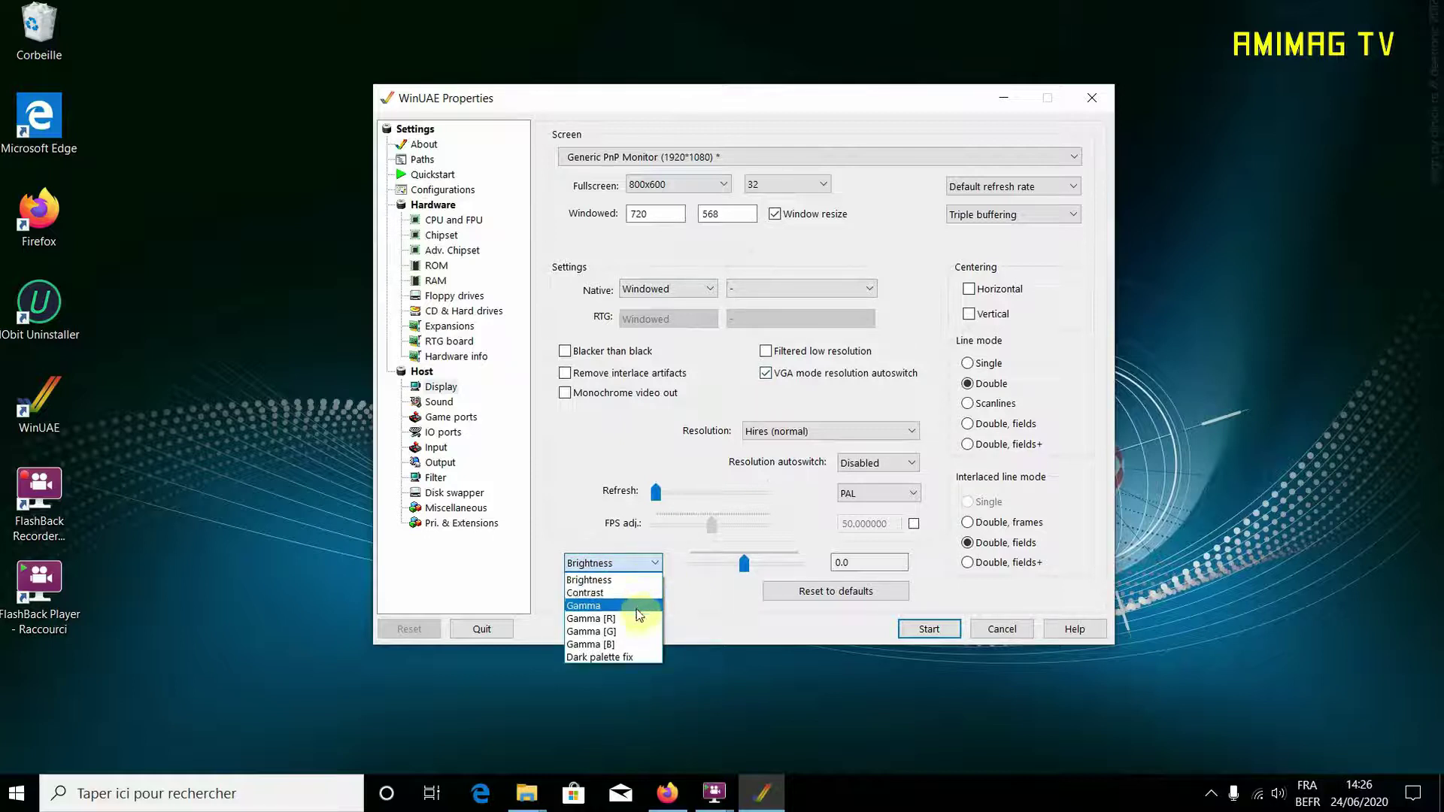
pyautogui.click(697, 608)
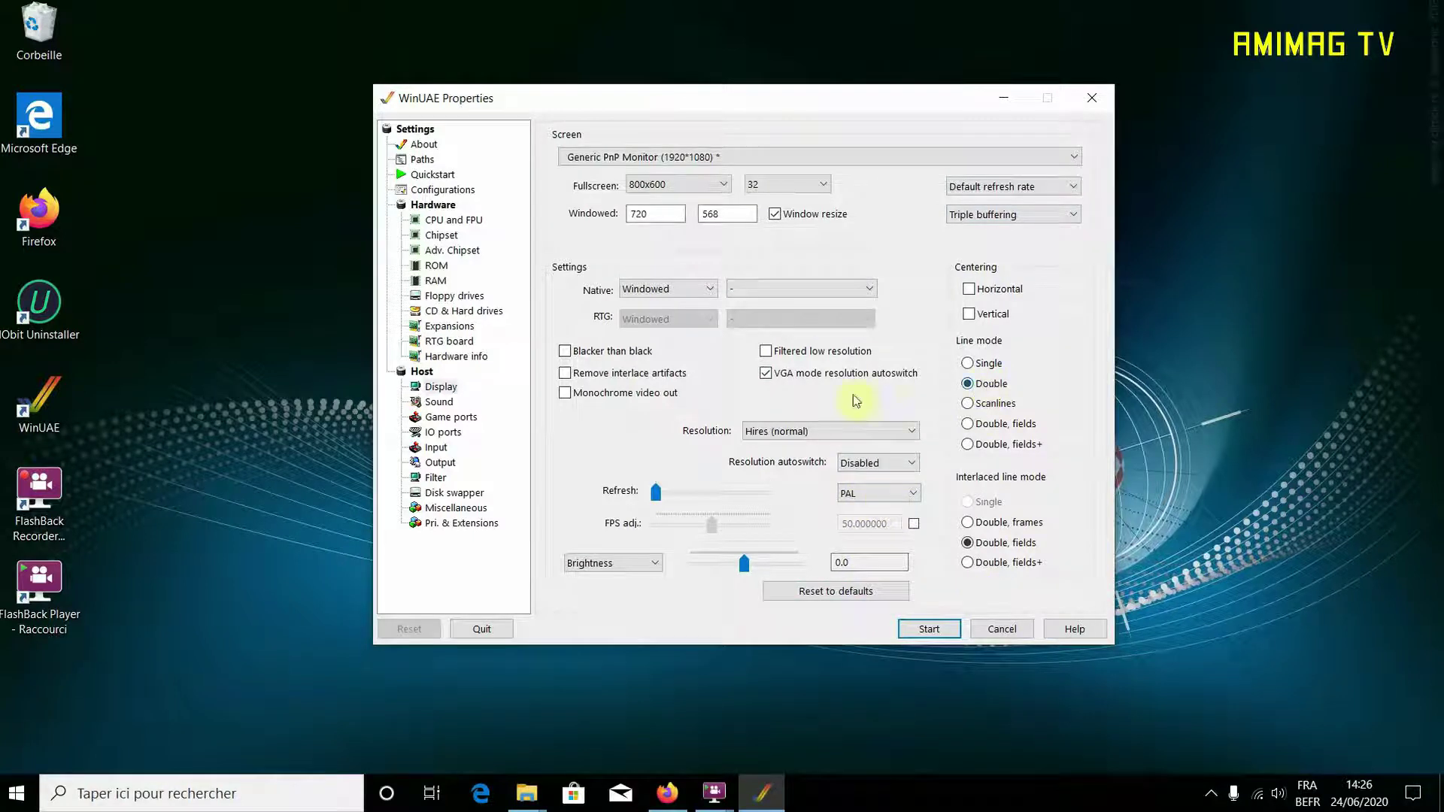
# Check the sound and game port settings, and start the emulation.
pyautogui.click(441, 403)
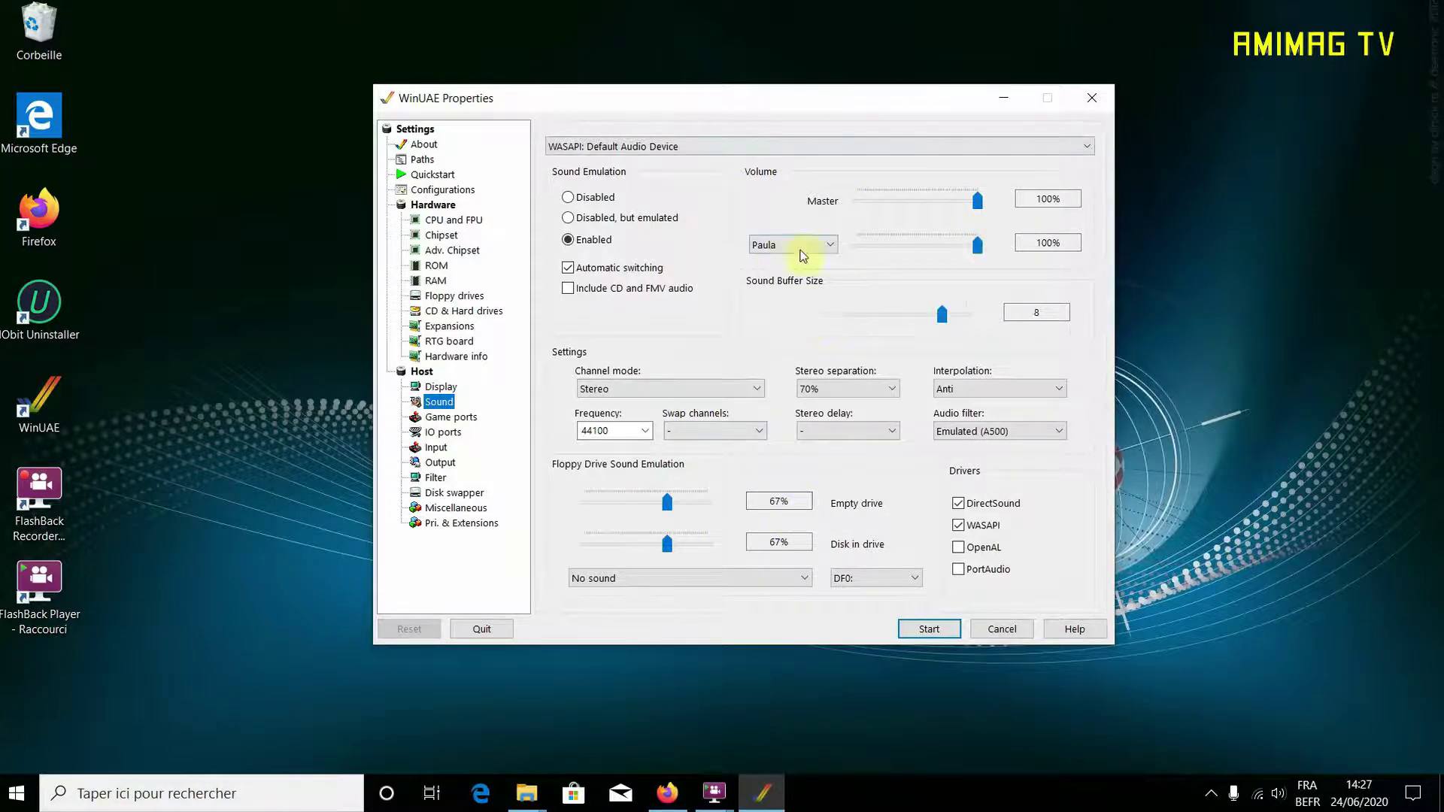
pyautogui.click(456, 418)
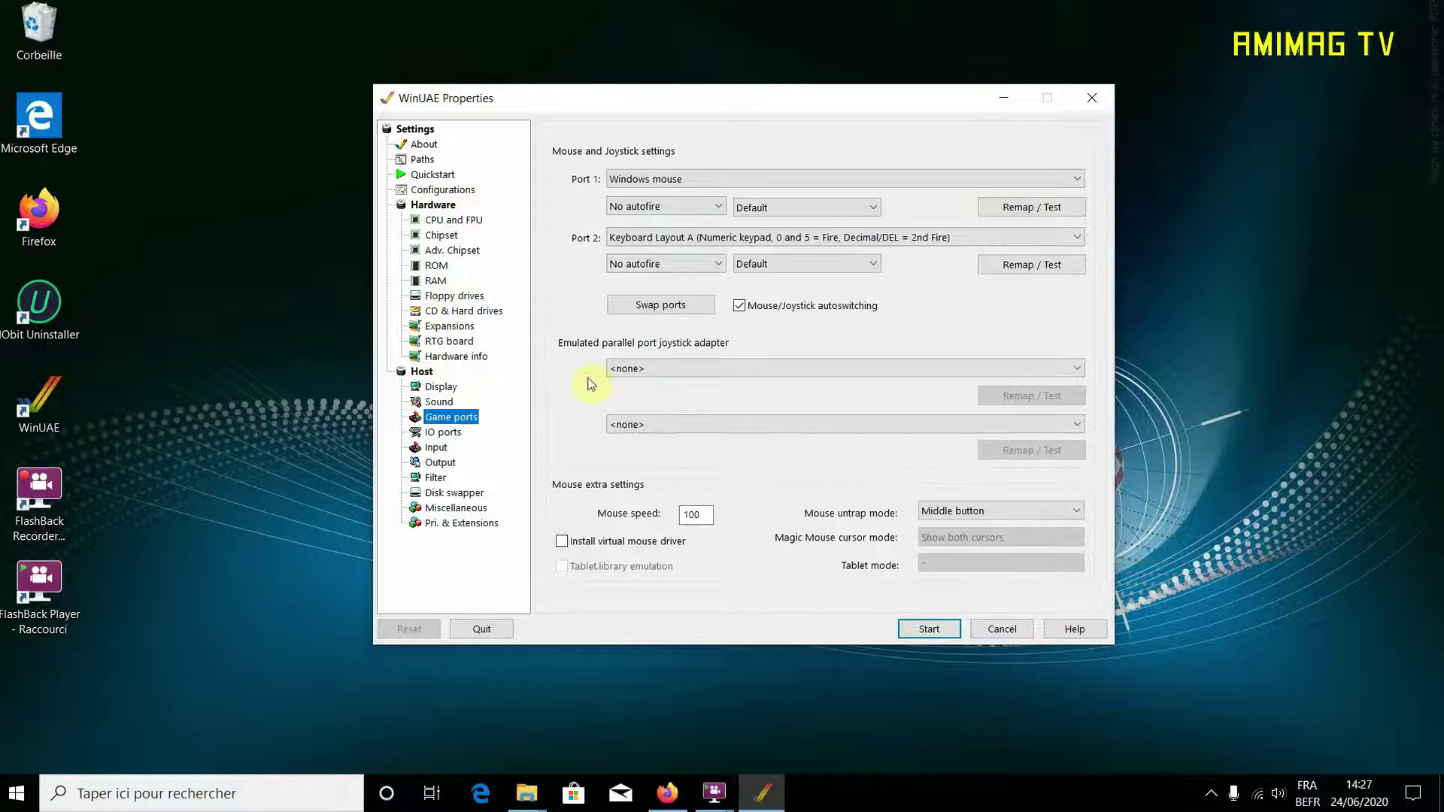
pyautogui.click(930, 629)
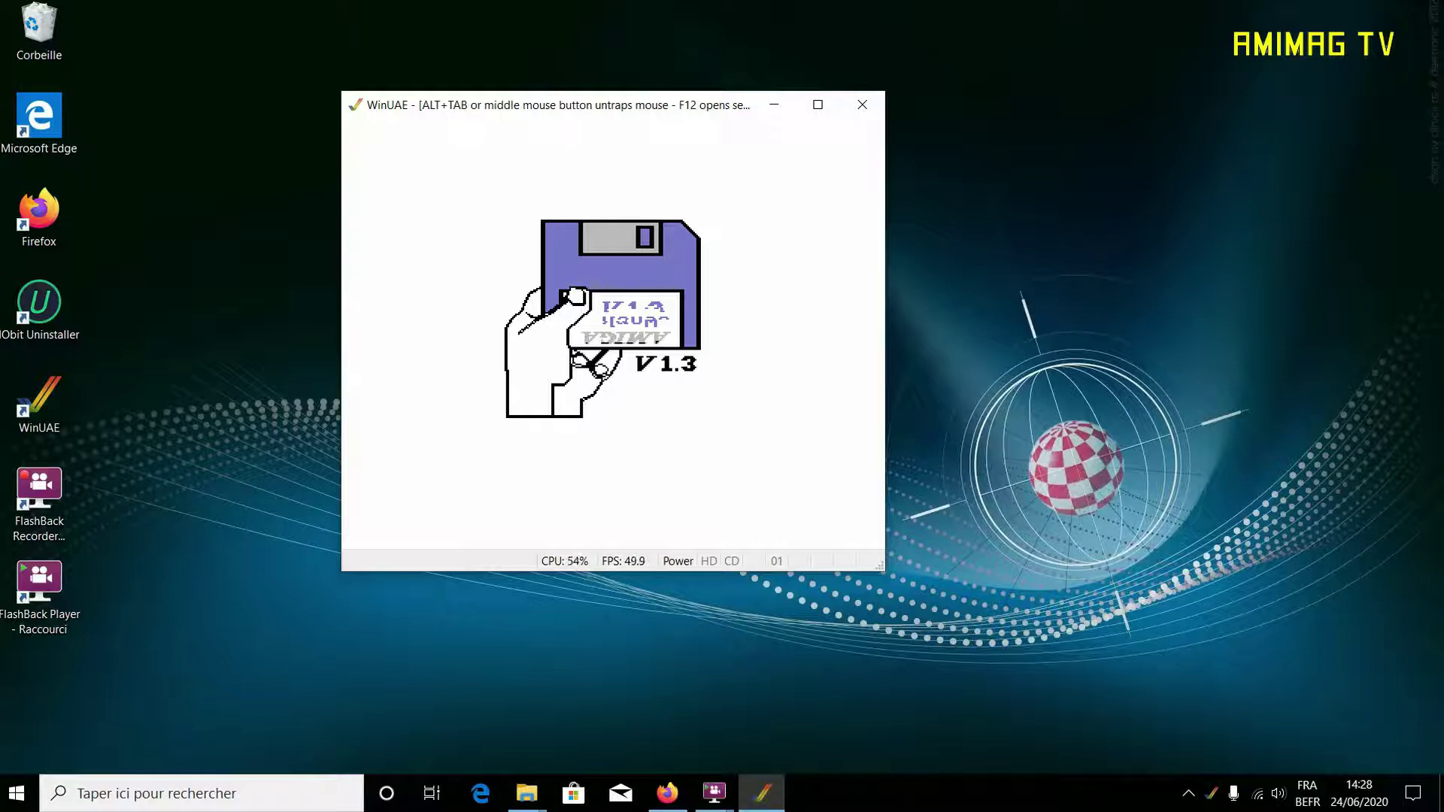
# Reopen the emulator settings and set the DF0 floppy drive sound emulation to A500 (WinUAE built-in).
pyautogui.press('F12')
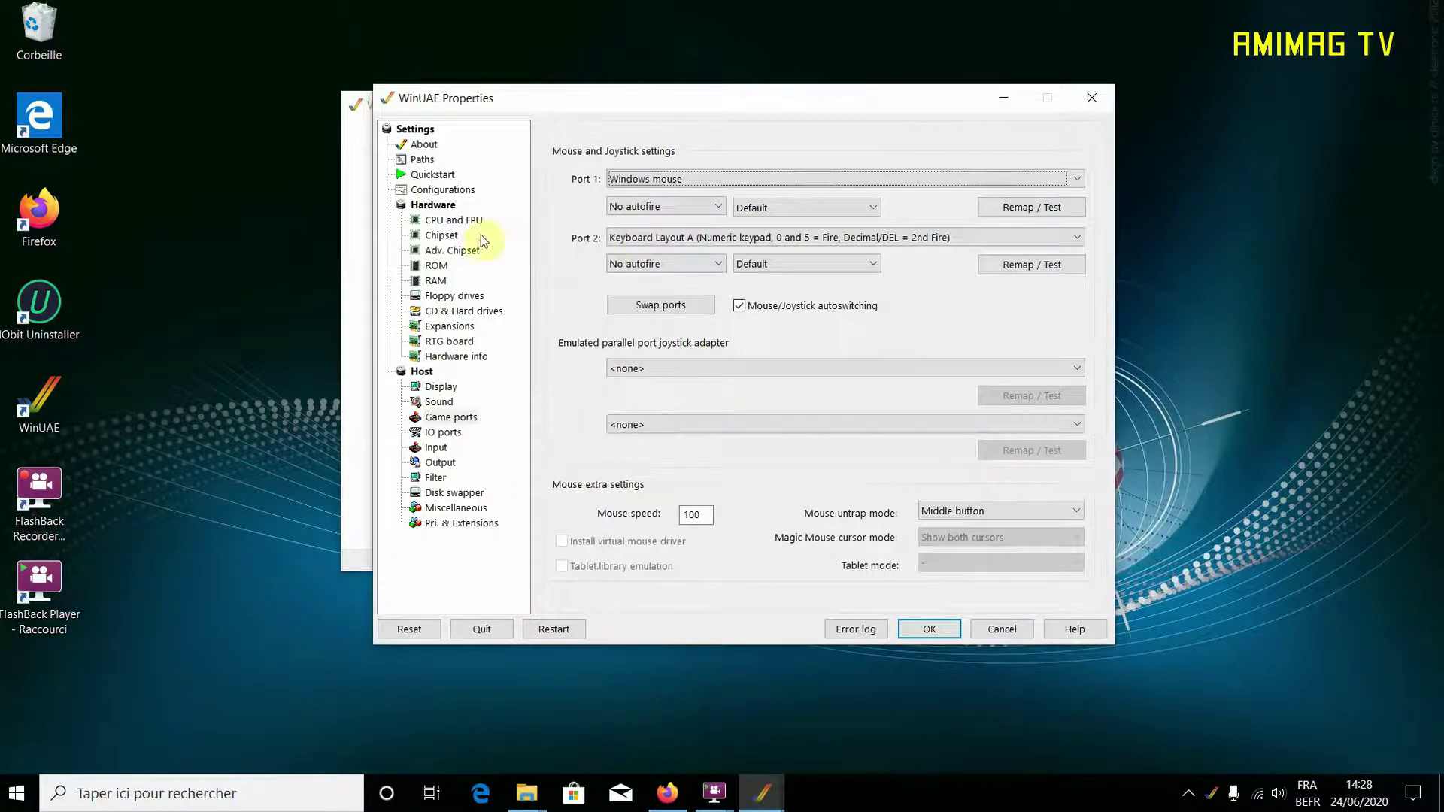
pyautogui.click(468, 296)
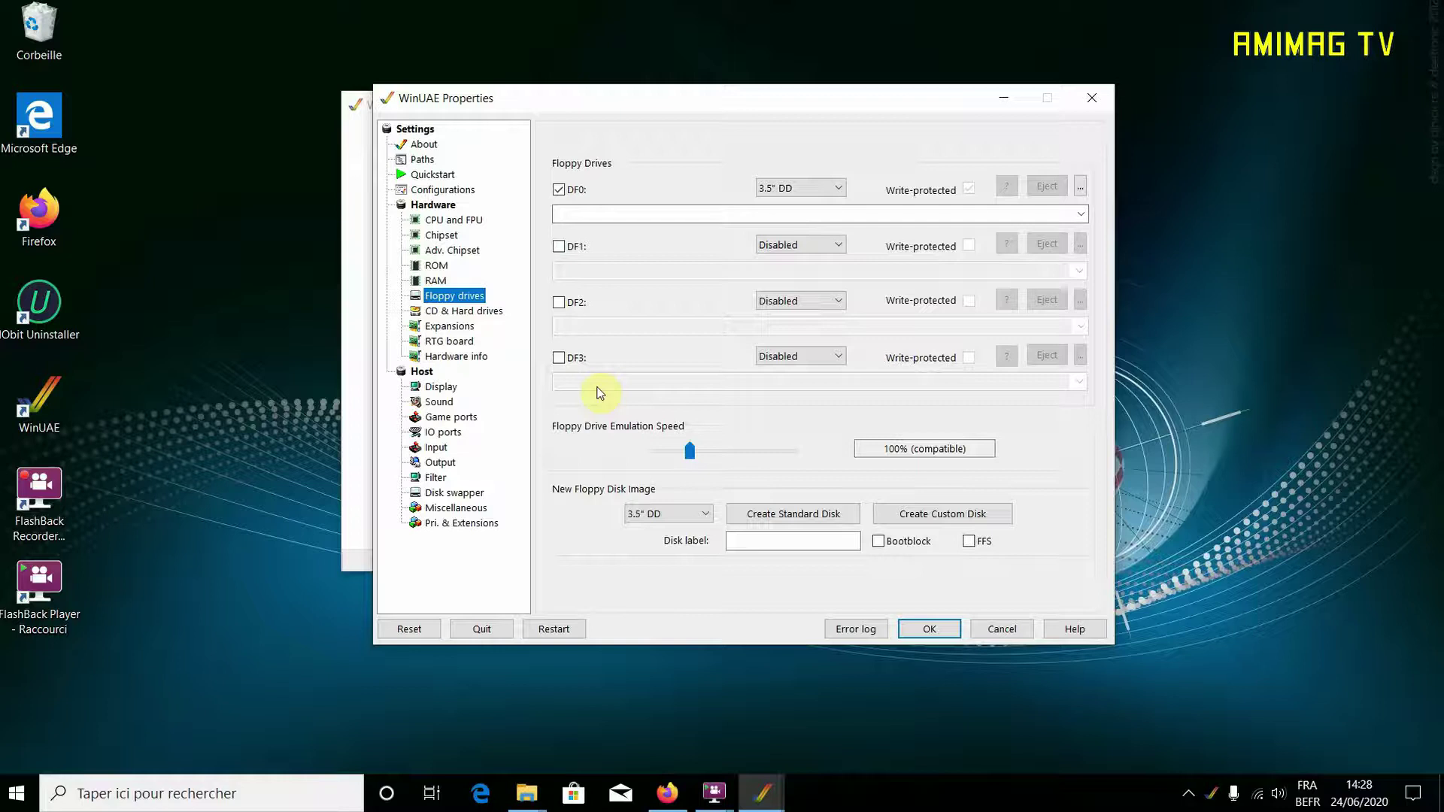
pyautogui.click(438, 402)
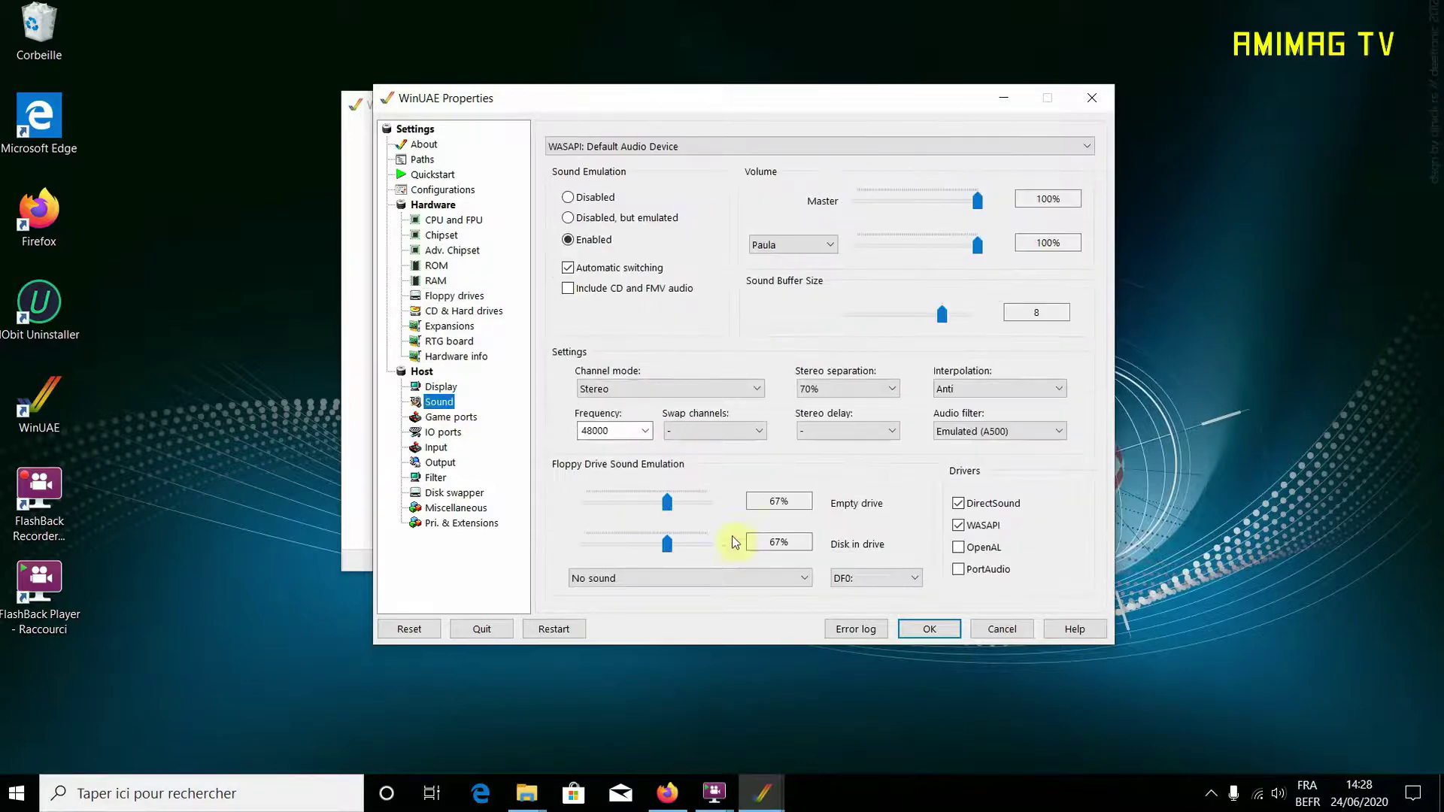
pyautogui.click(806, 586)
pyautogui.click(771, 609)
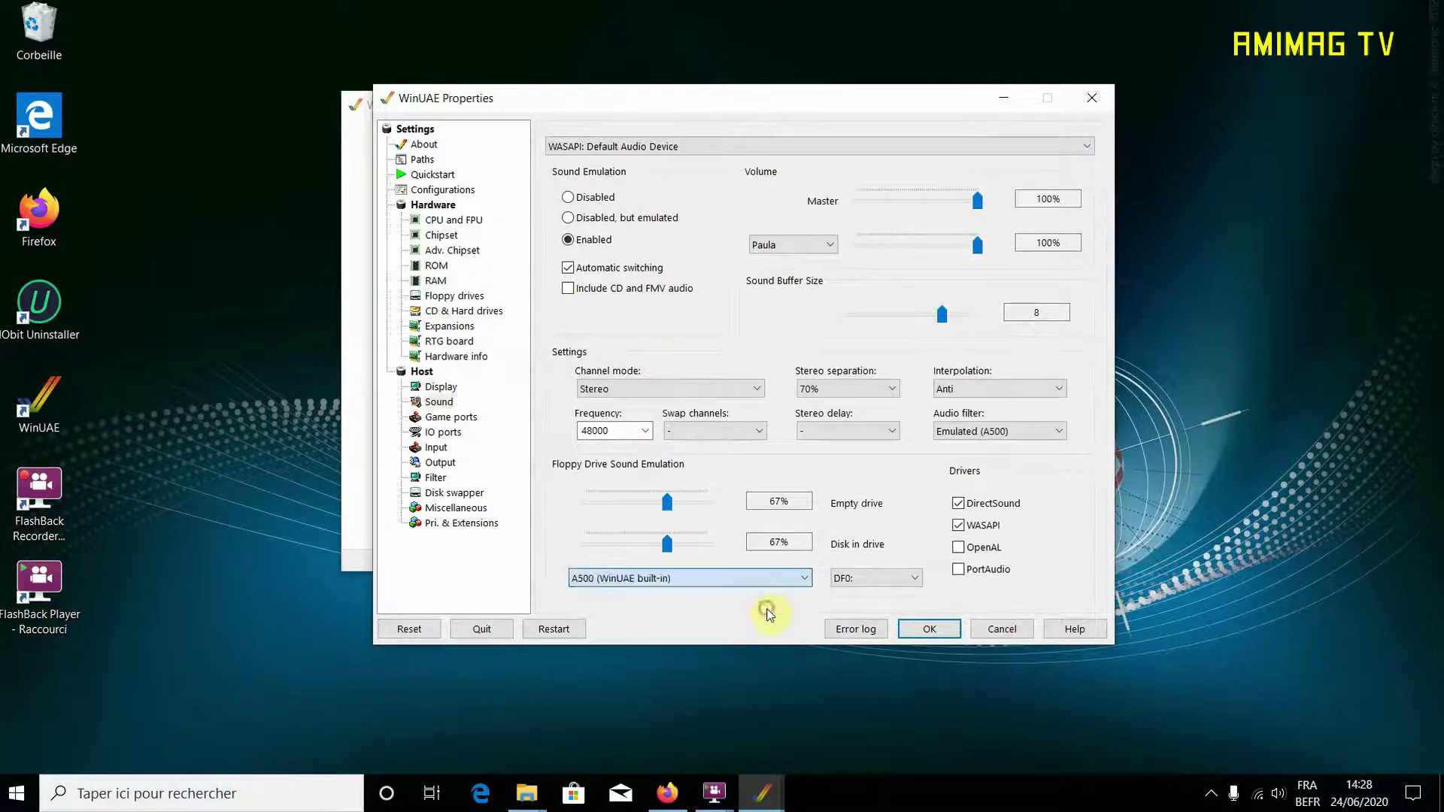
# Check the floppy drive sound setting of the other drives up to DF3, and return to DF0.
pyautogui.click(882, 584)
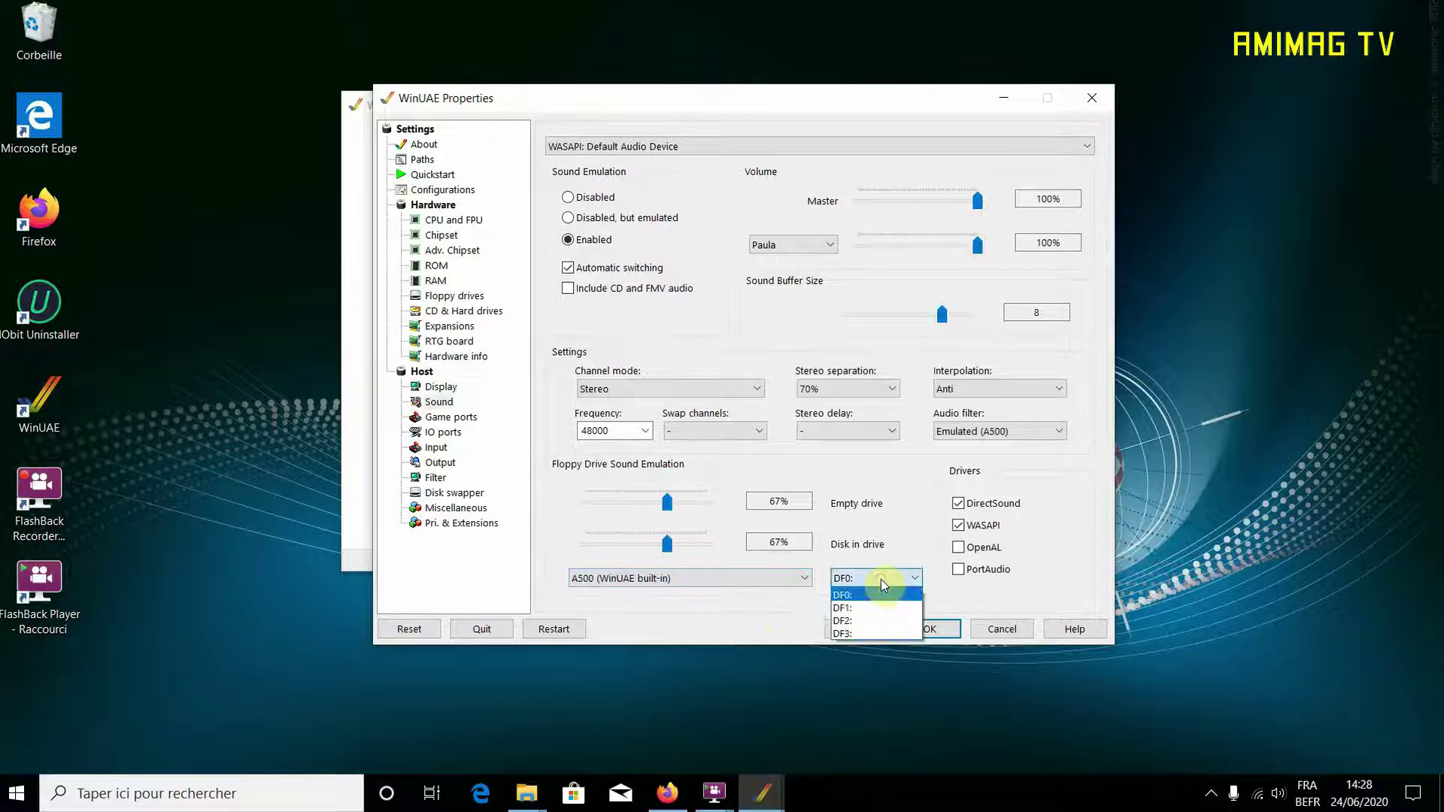
pyautogui.click(857, 612)
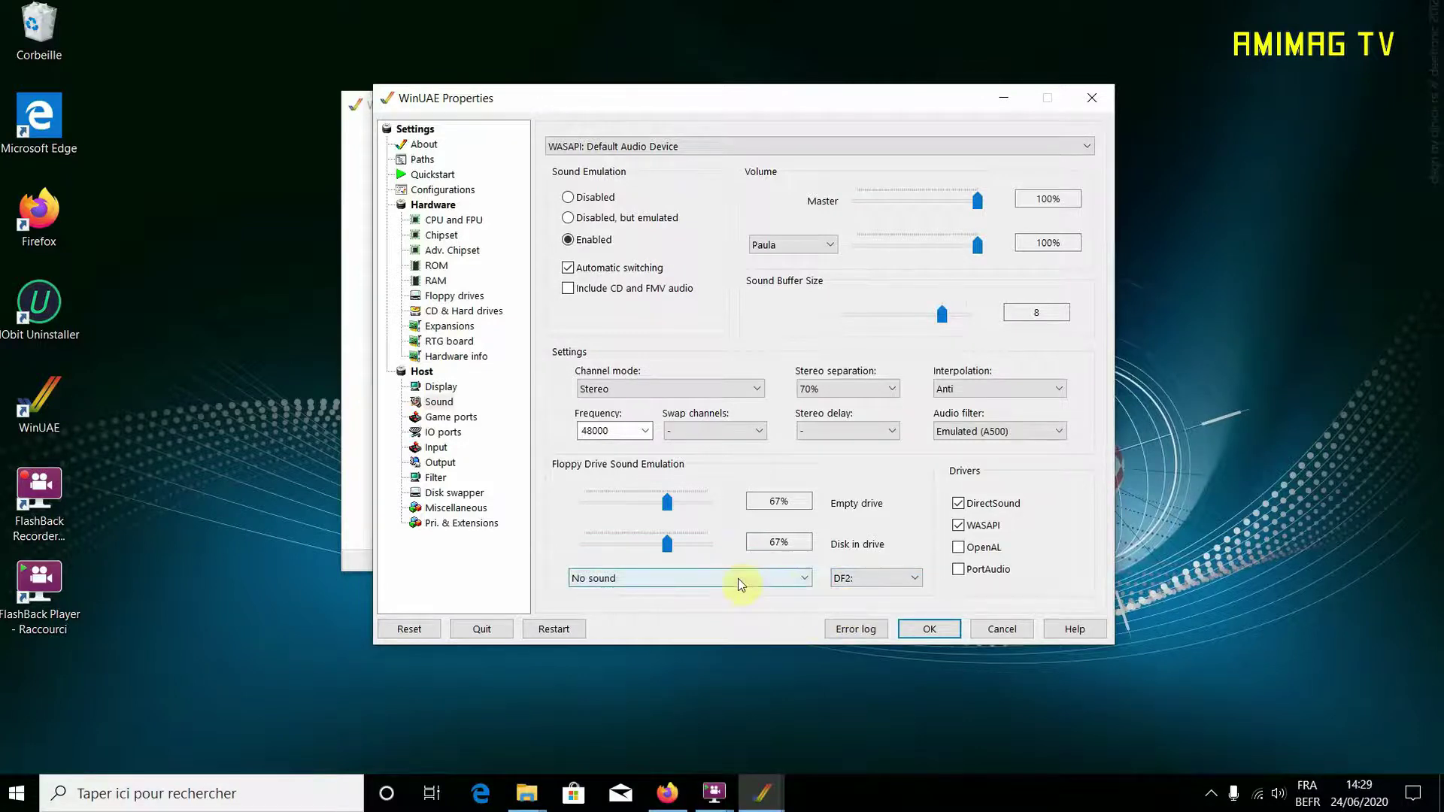
pyautogui.click(886, 578)
pyautogui.click(874, 595)
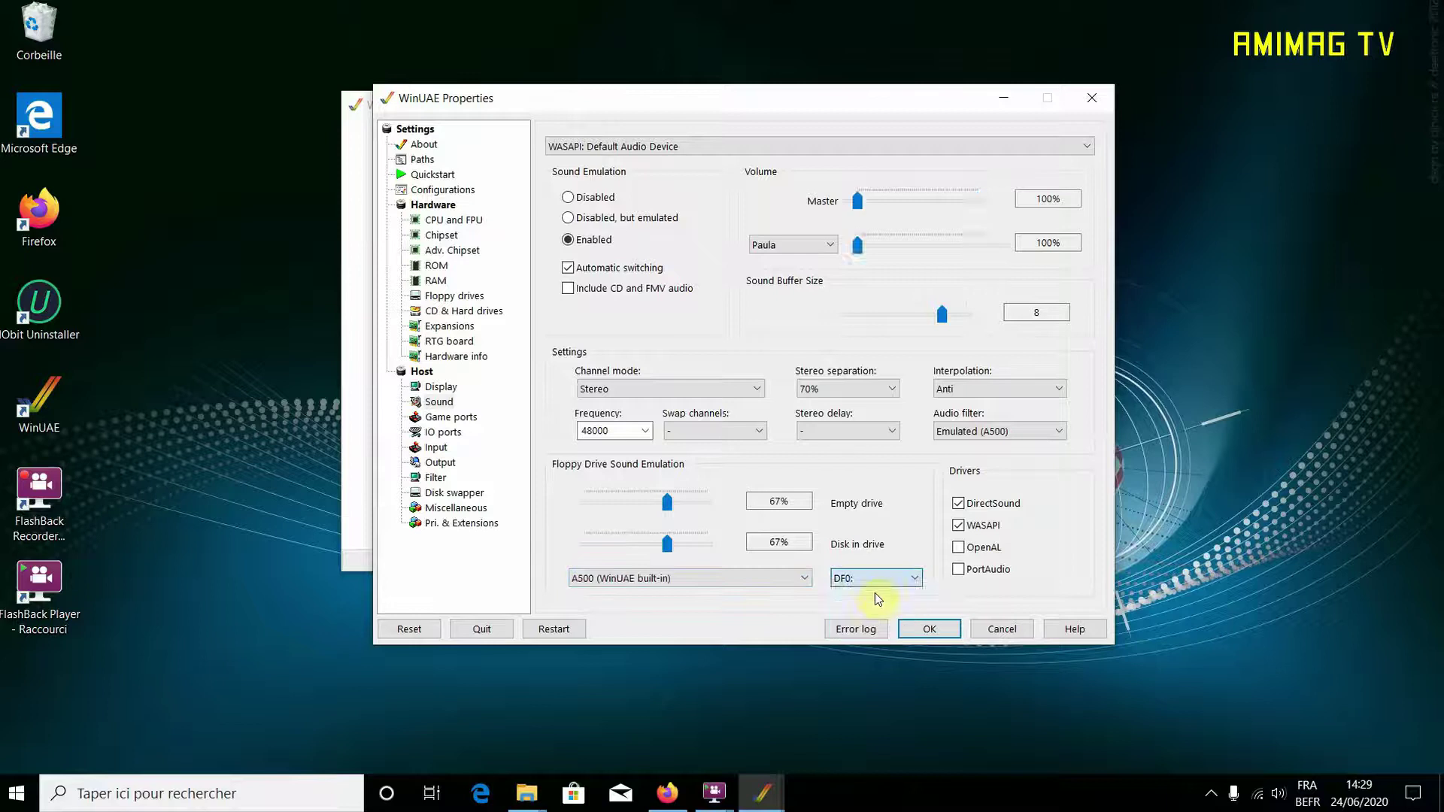
pyautogui.click(900, 585)
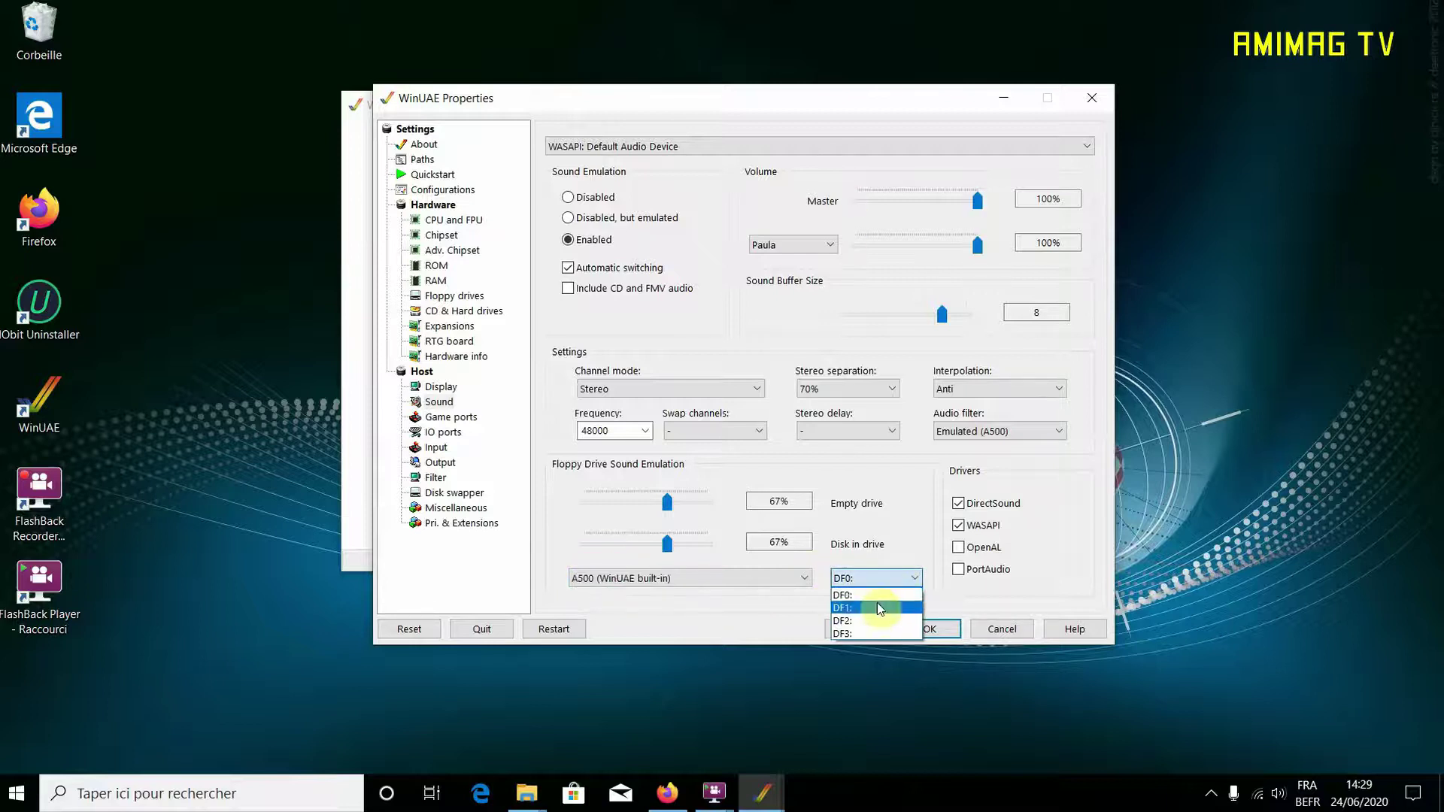
pyautogui.click(749, 607)
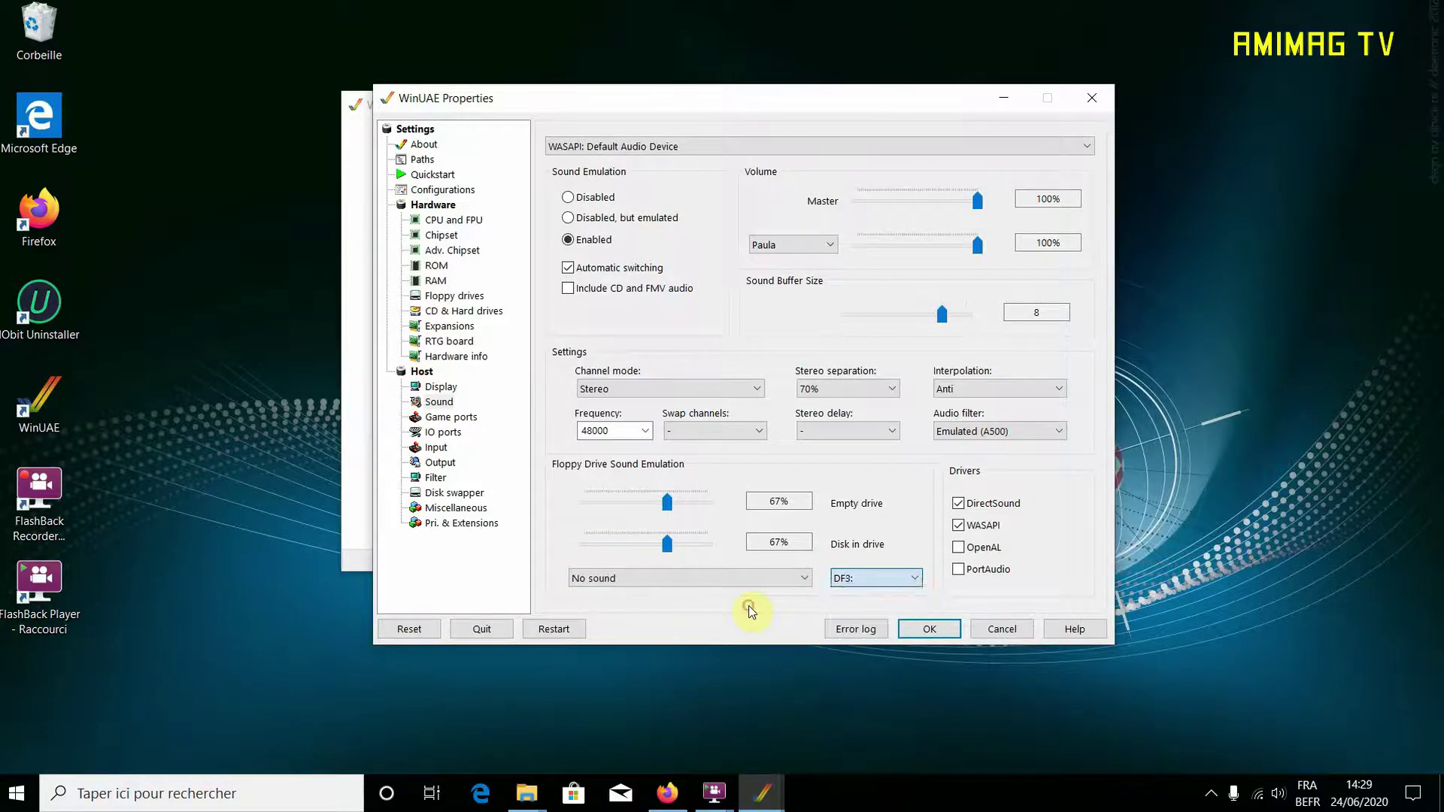
pyautogui.click(888, 577)
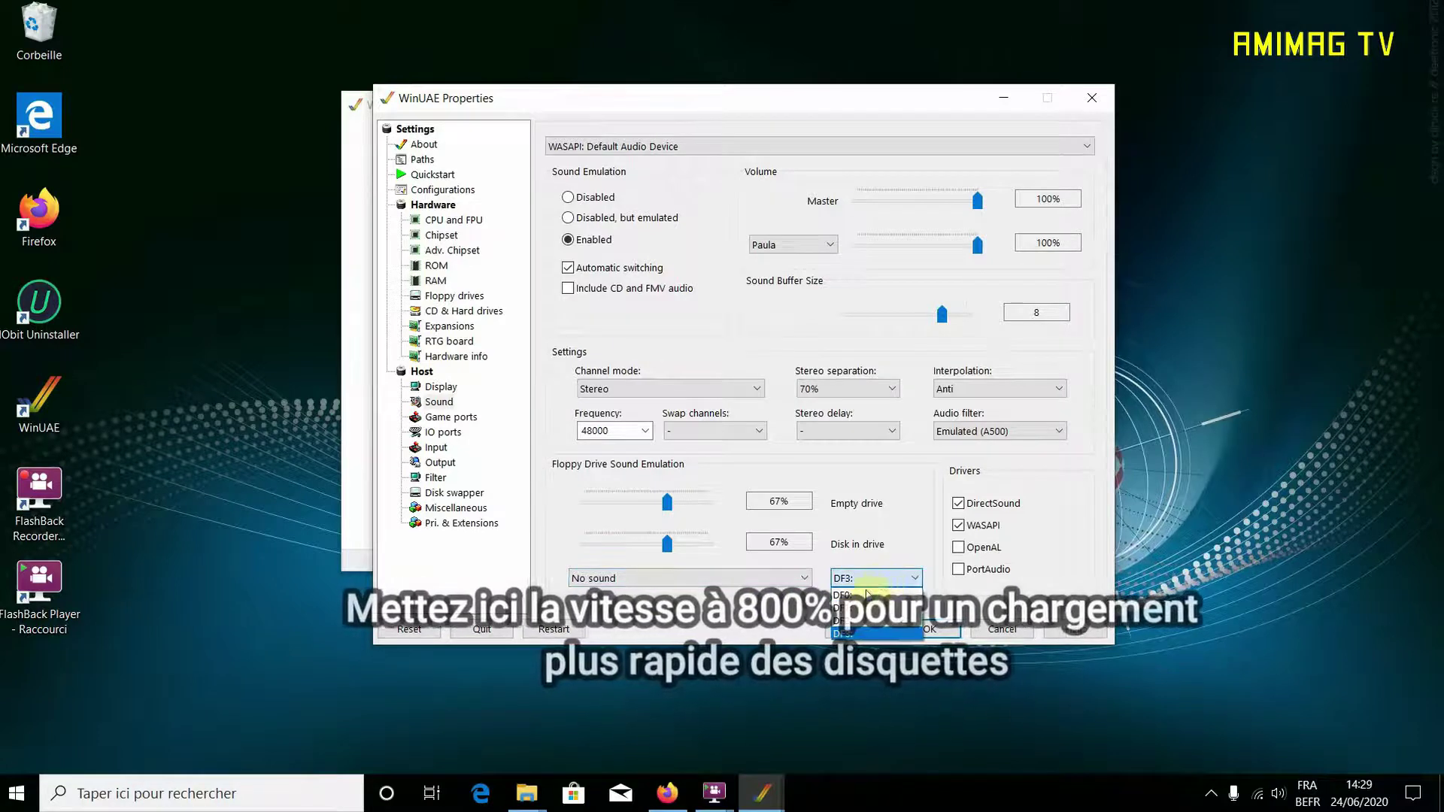
pyautogui.click(865, 594)
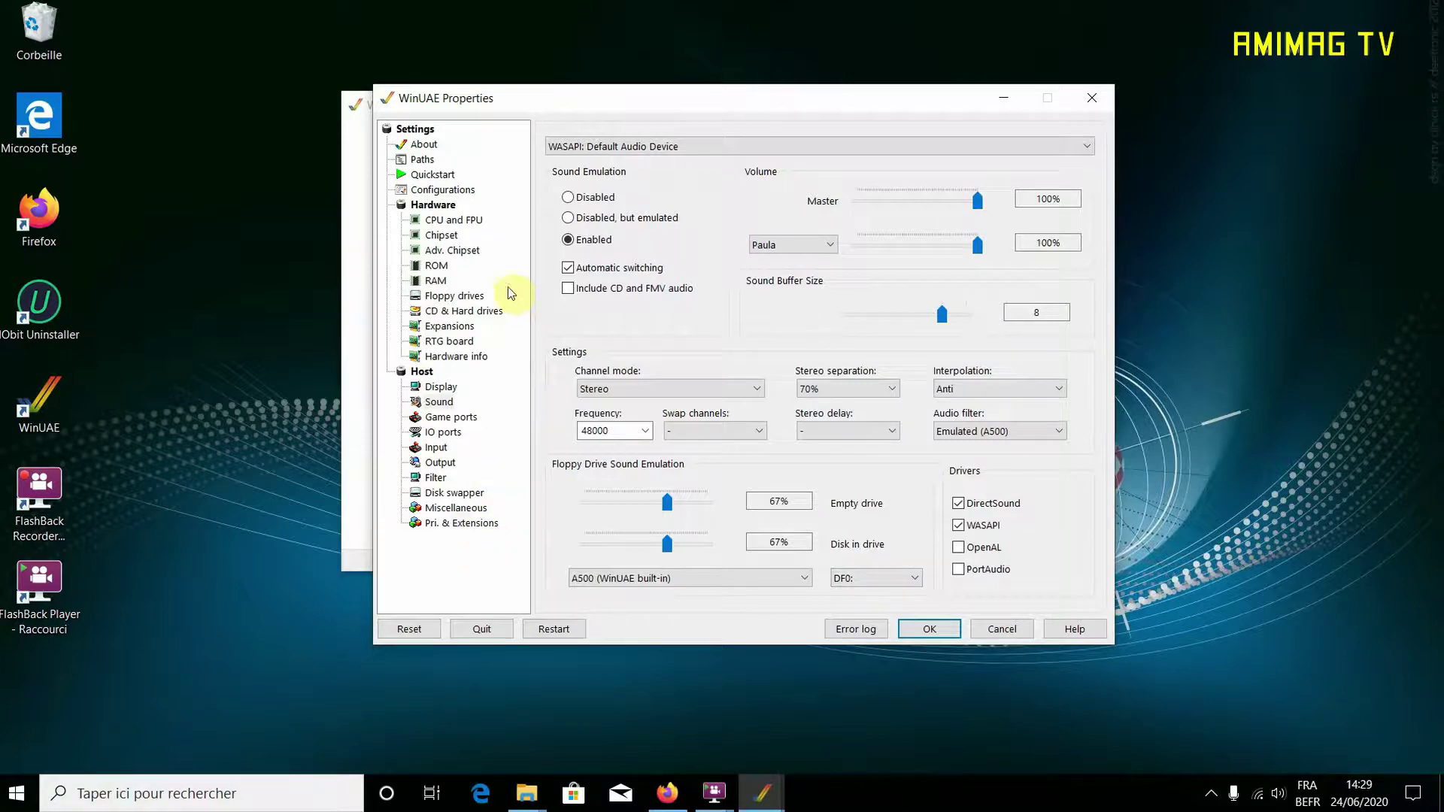
# Set the floppy drive emulation speed to 800%, insert Stateart.adf from the ADF folder into DF0 and resume the emulation.
pyautogui.click(455, 297)
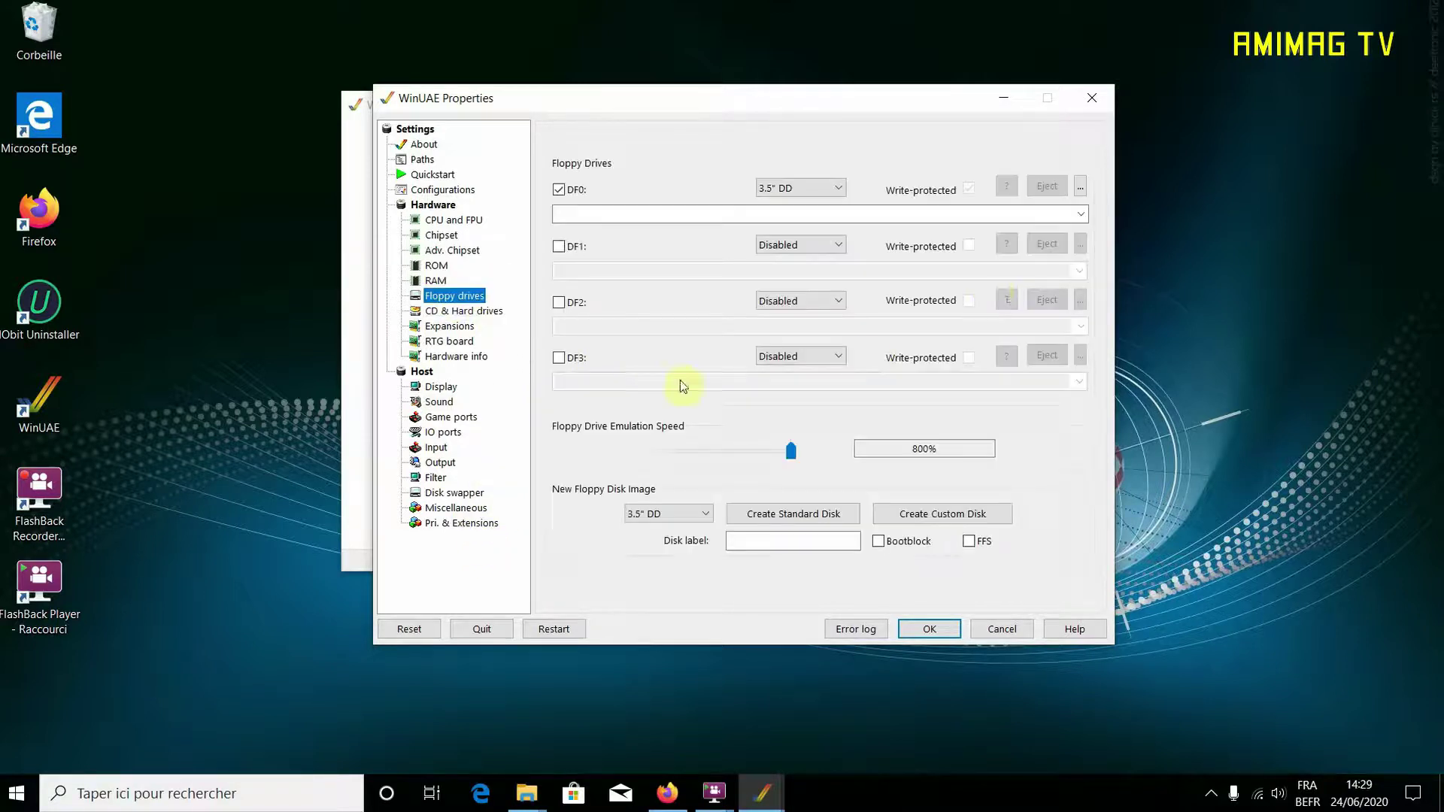
pyautogui.click(1080, 187)
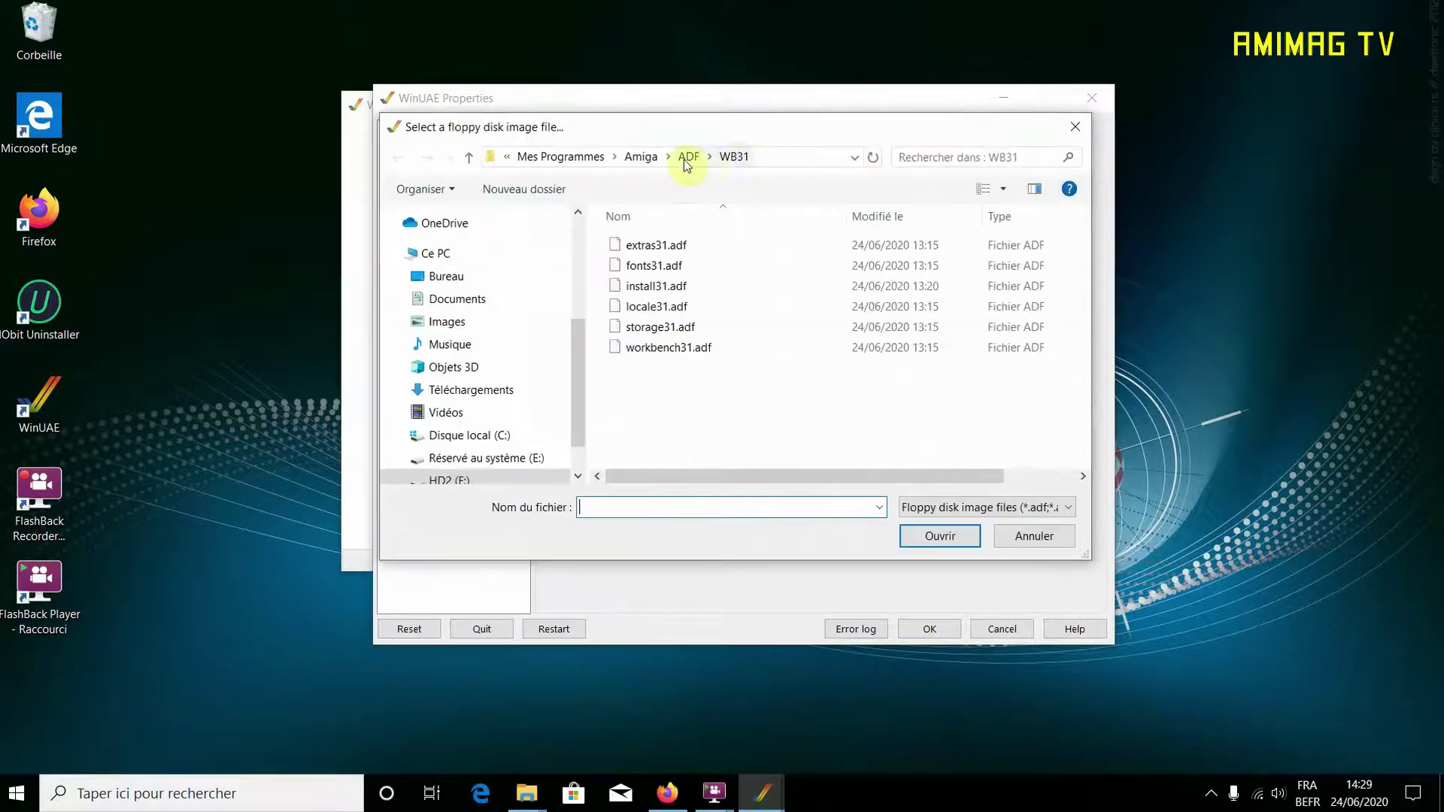
pyautogui.click(686, 159)
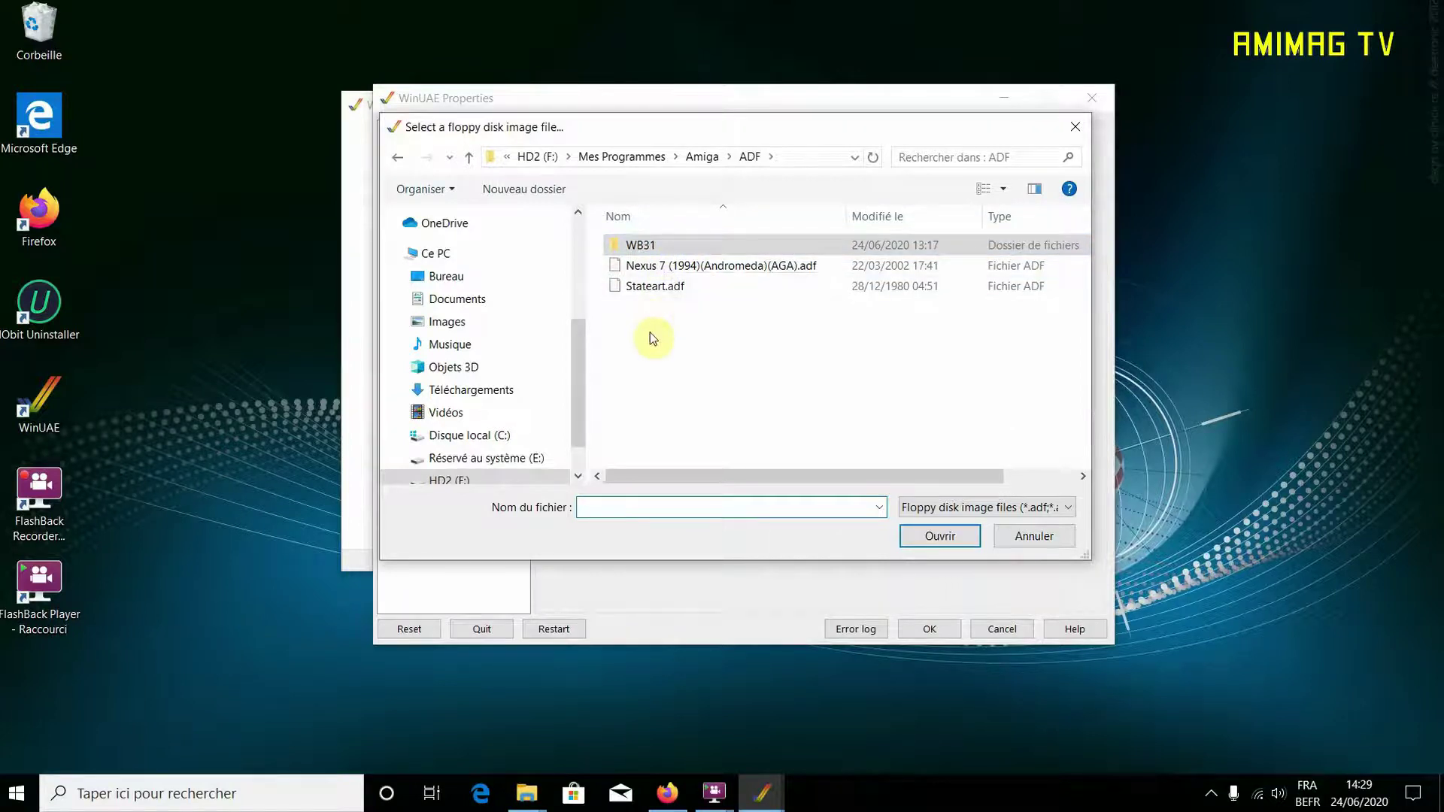
pyautogui.doubleClick(664, 287)
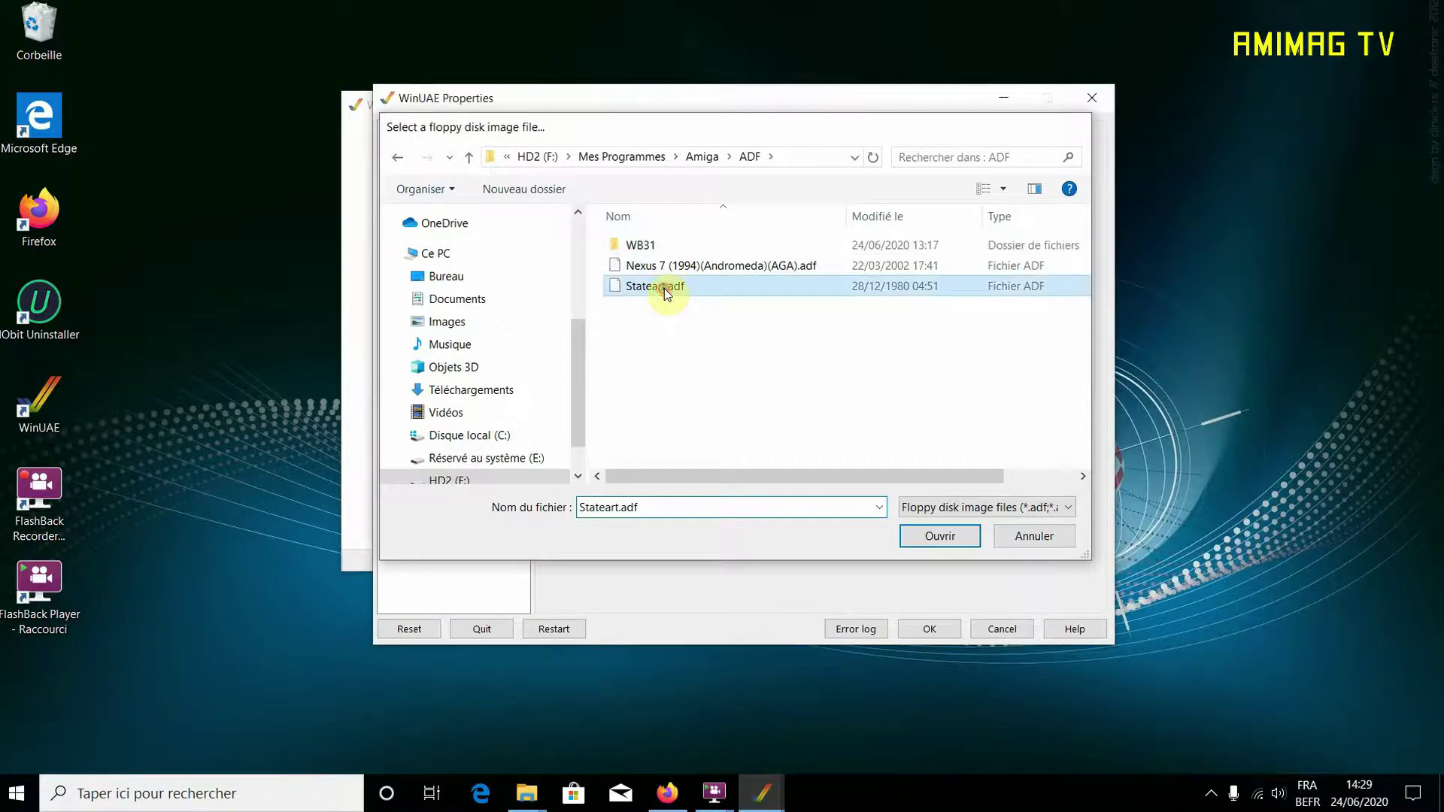
pyautogui.click(918, 638)
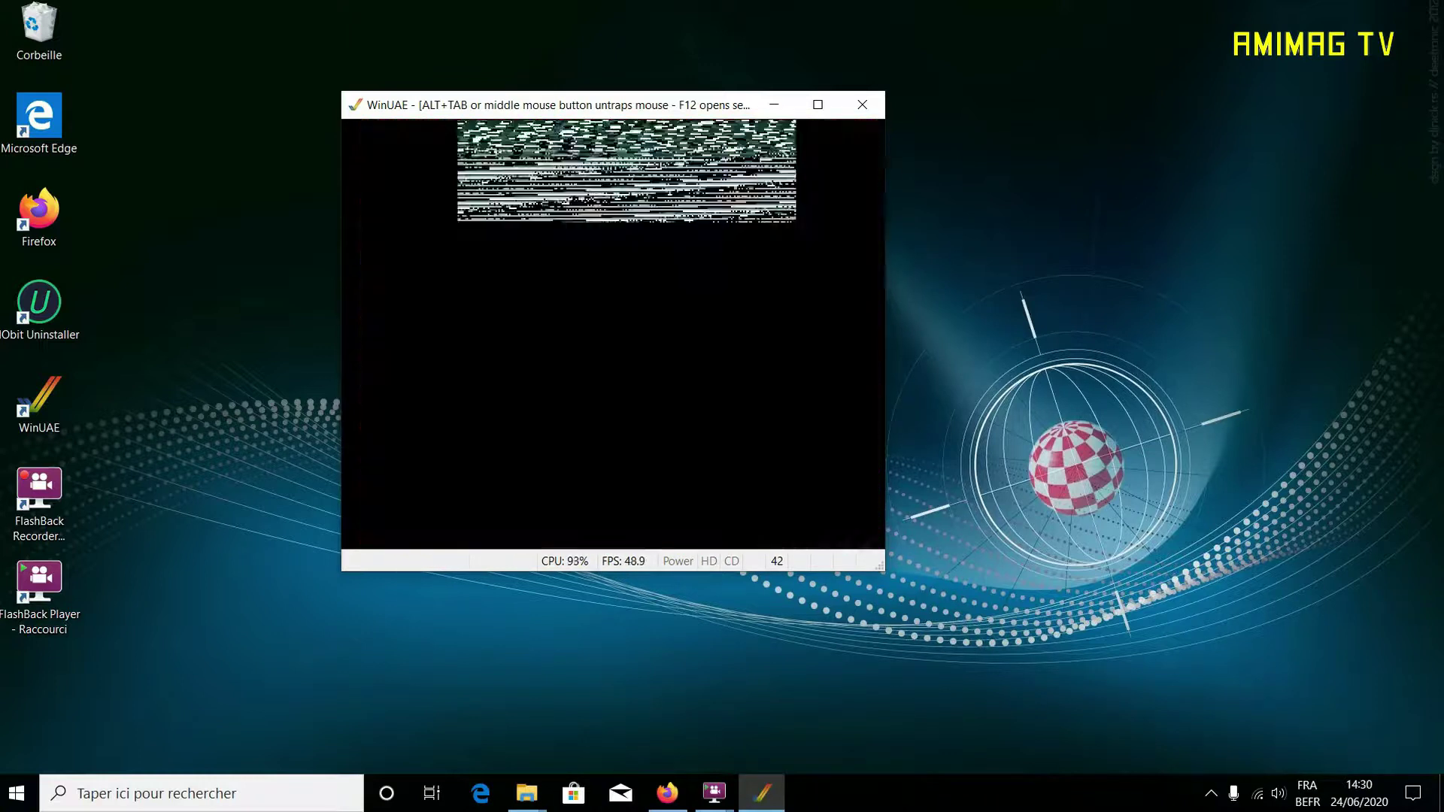
# Reopen the emulator settings, set the DF0 floppy drive sound to No sound and resume the emulation.
pyautogui.press('F12')
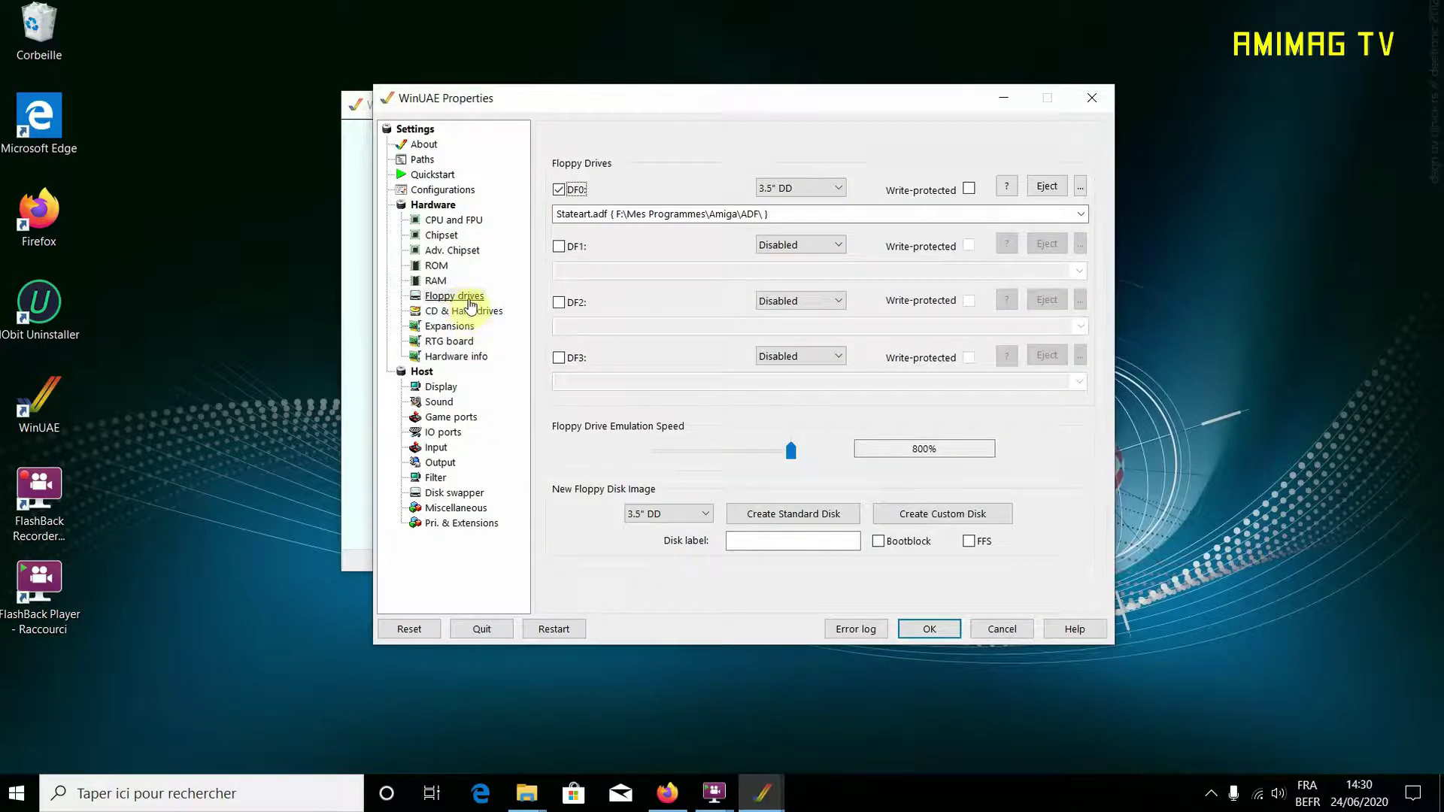
pyautogui.click(442, 403)
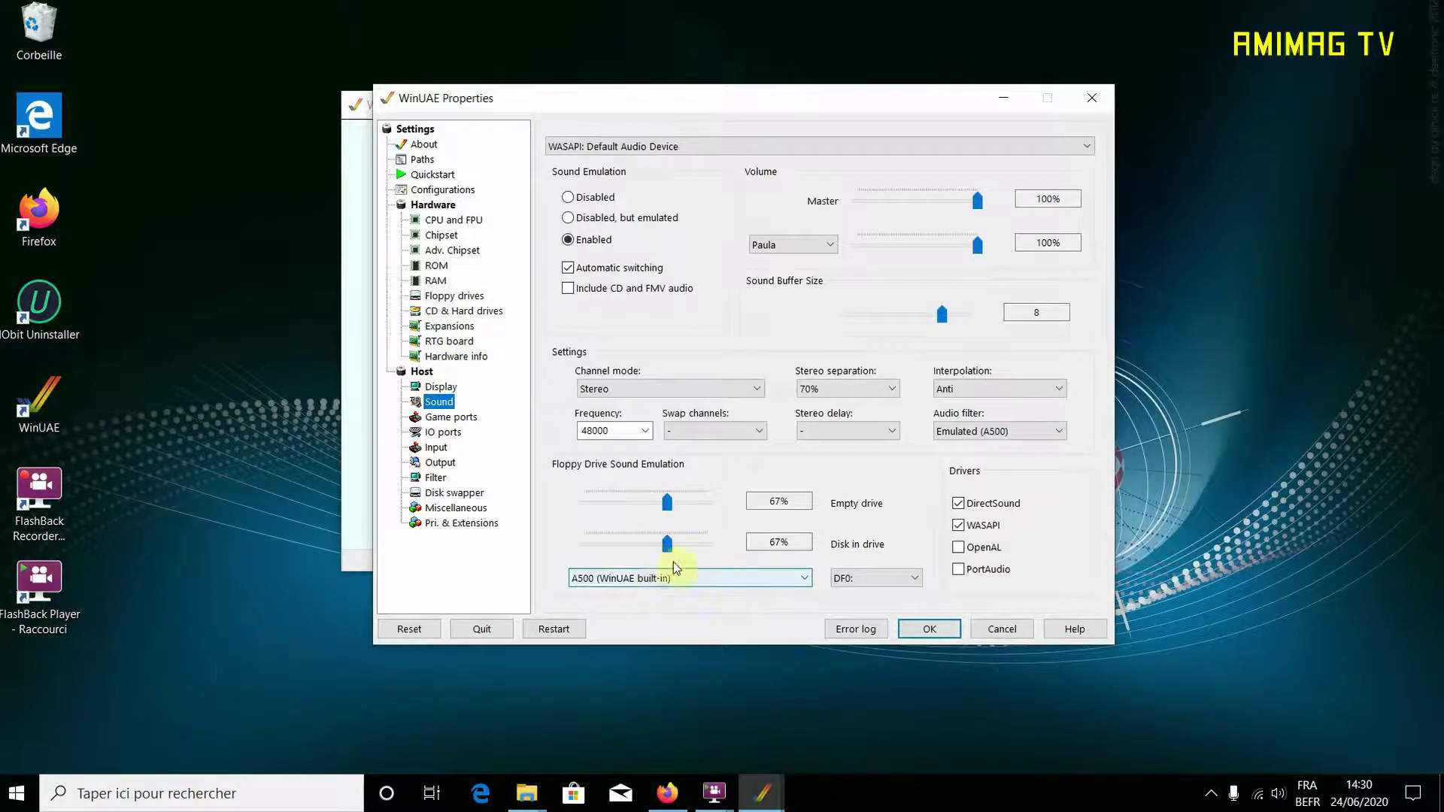
pyautogui.click(804, 578)
pyautogui.click(773, 594)
pyautogui.click(911, 627)
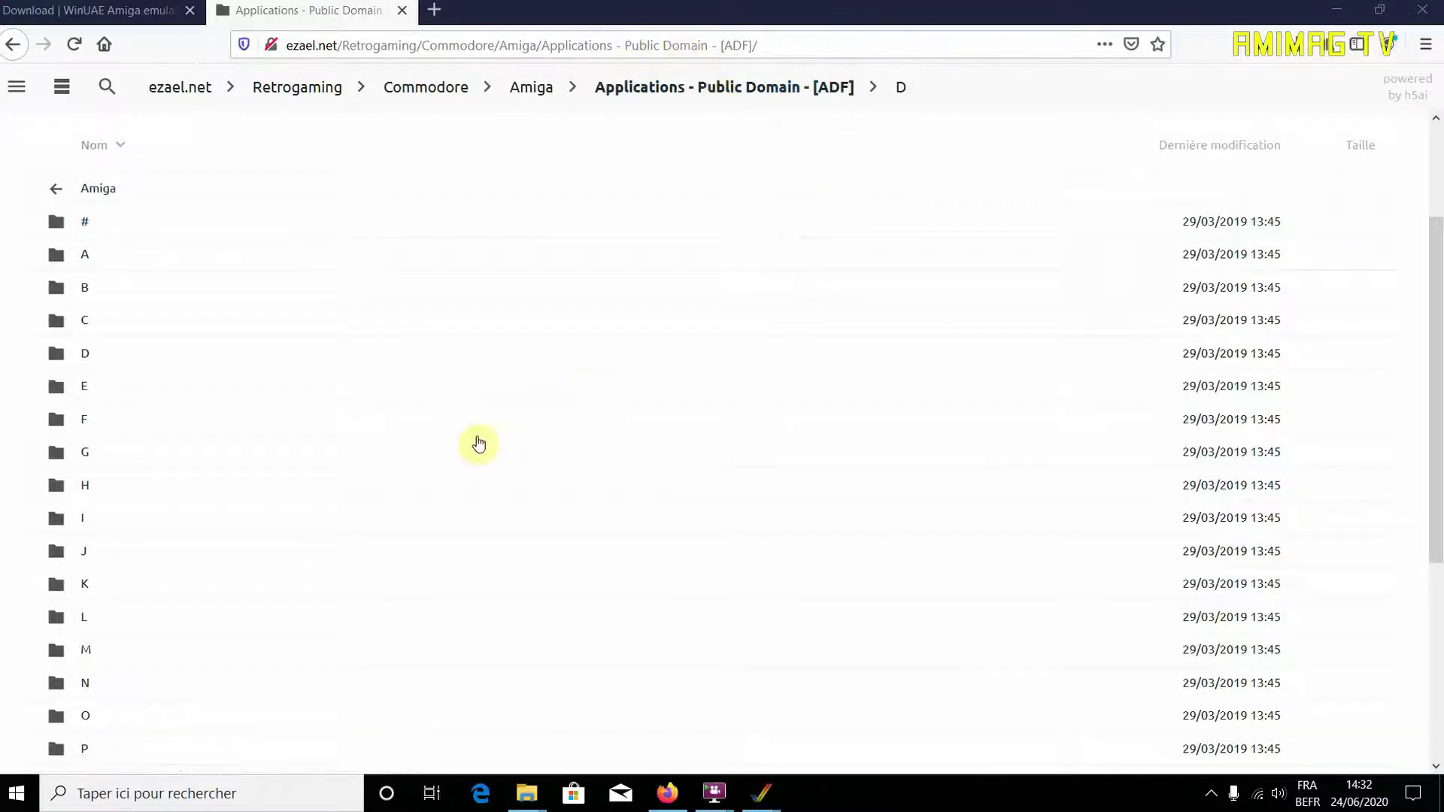
# In Firefox, open the D folder of Applications - Public Domain - [ADF] on ezael.net.
pyautogui.scroll(-2, 477, 446)
pyautogui.scroll(-2, 477, 446)
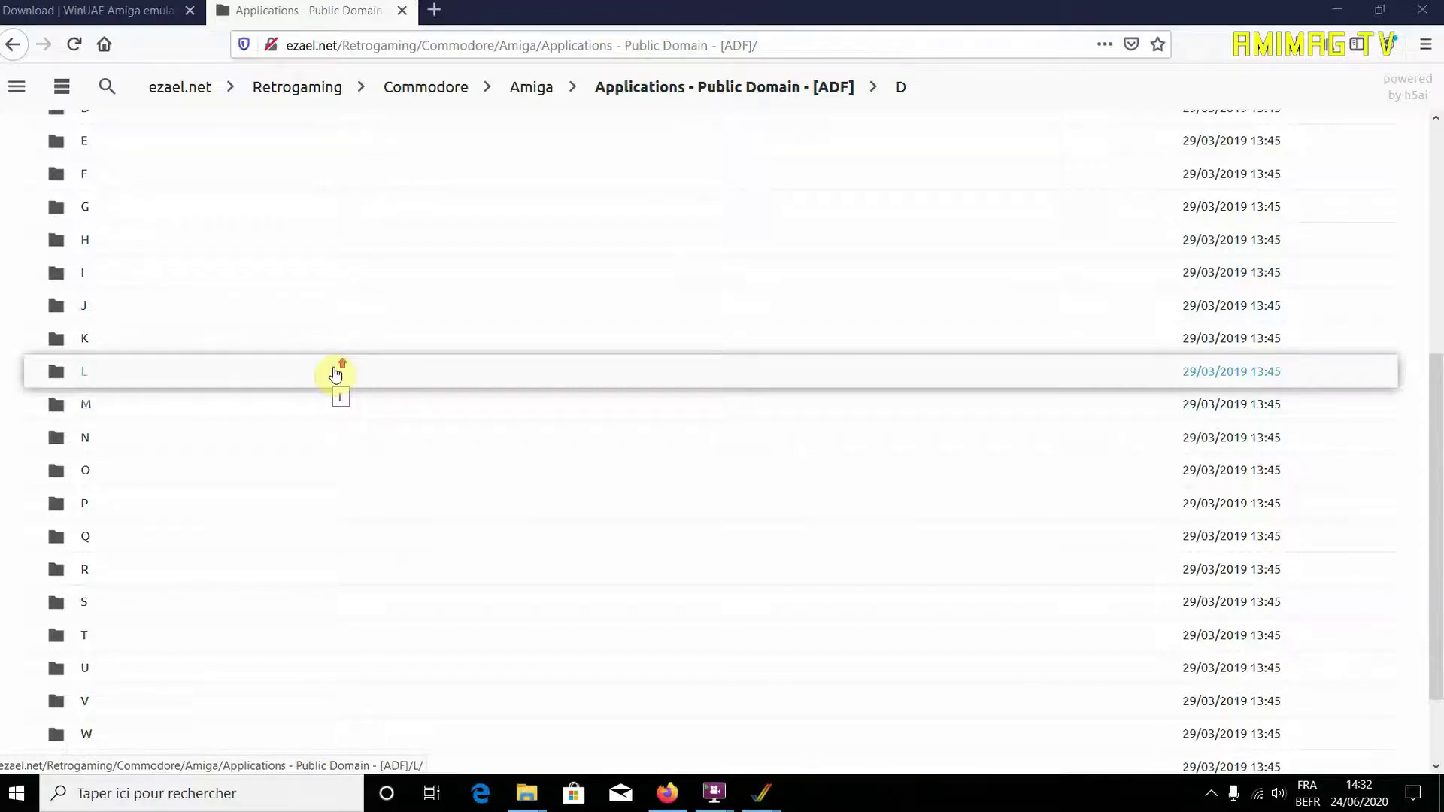
pyautogui.scroll(1, 336, 373)
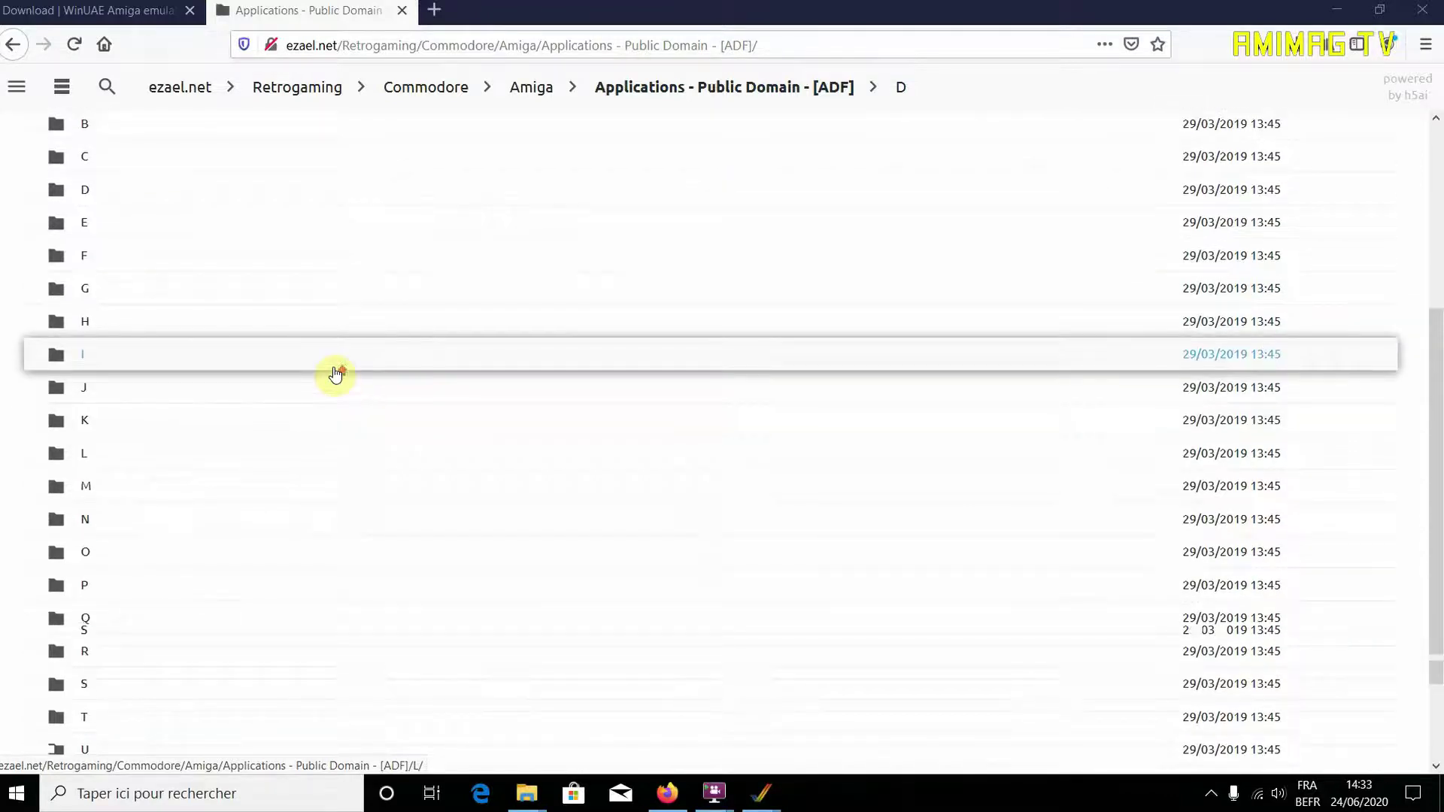
pyautogui.scroll(1, 336, 374)
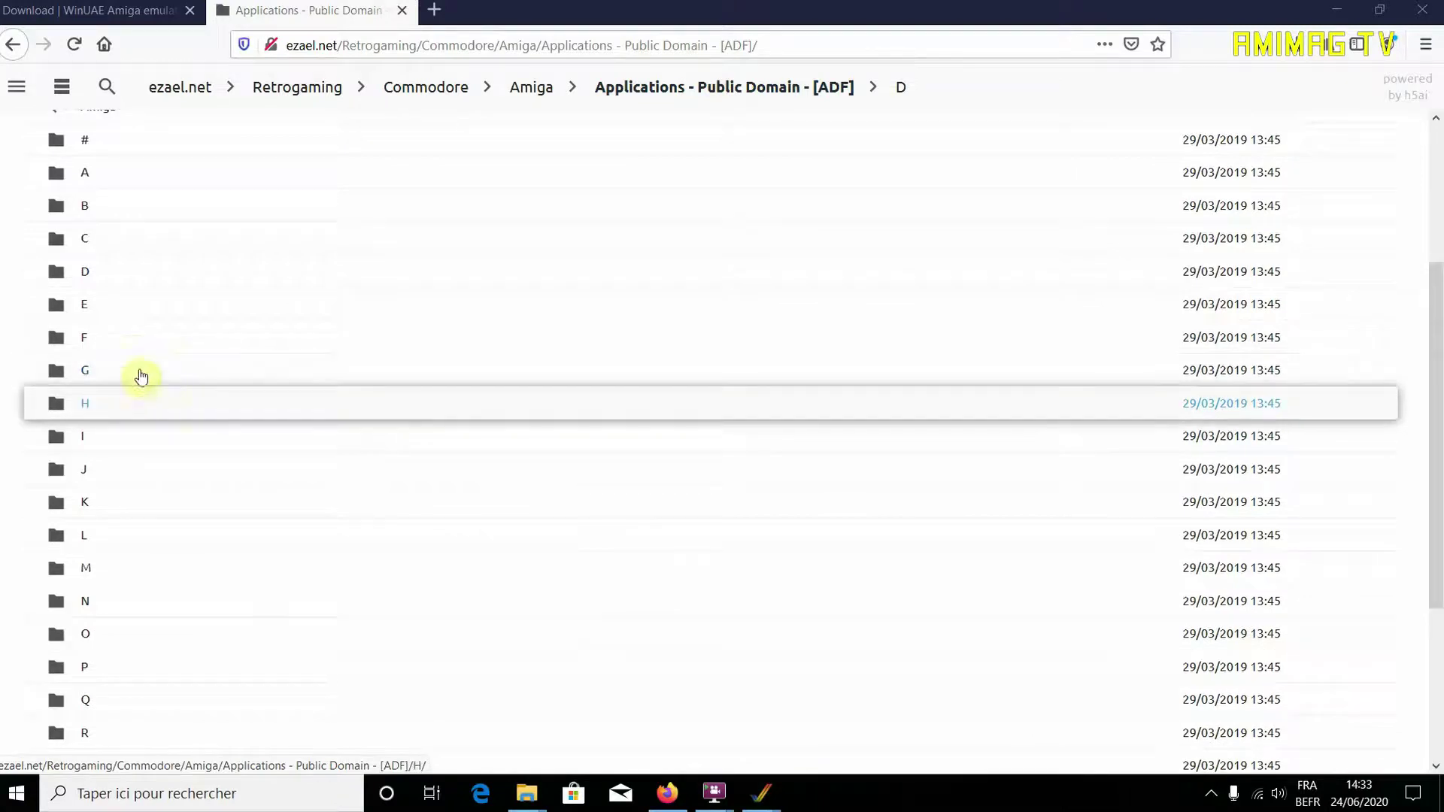
pyautogui.click(114, 280)
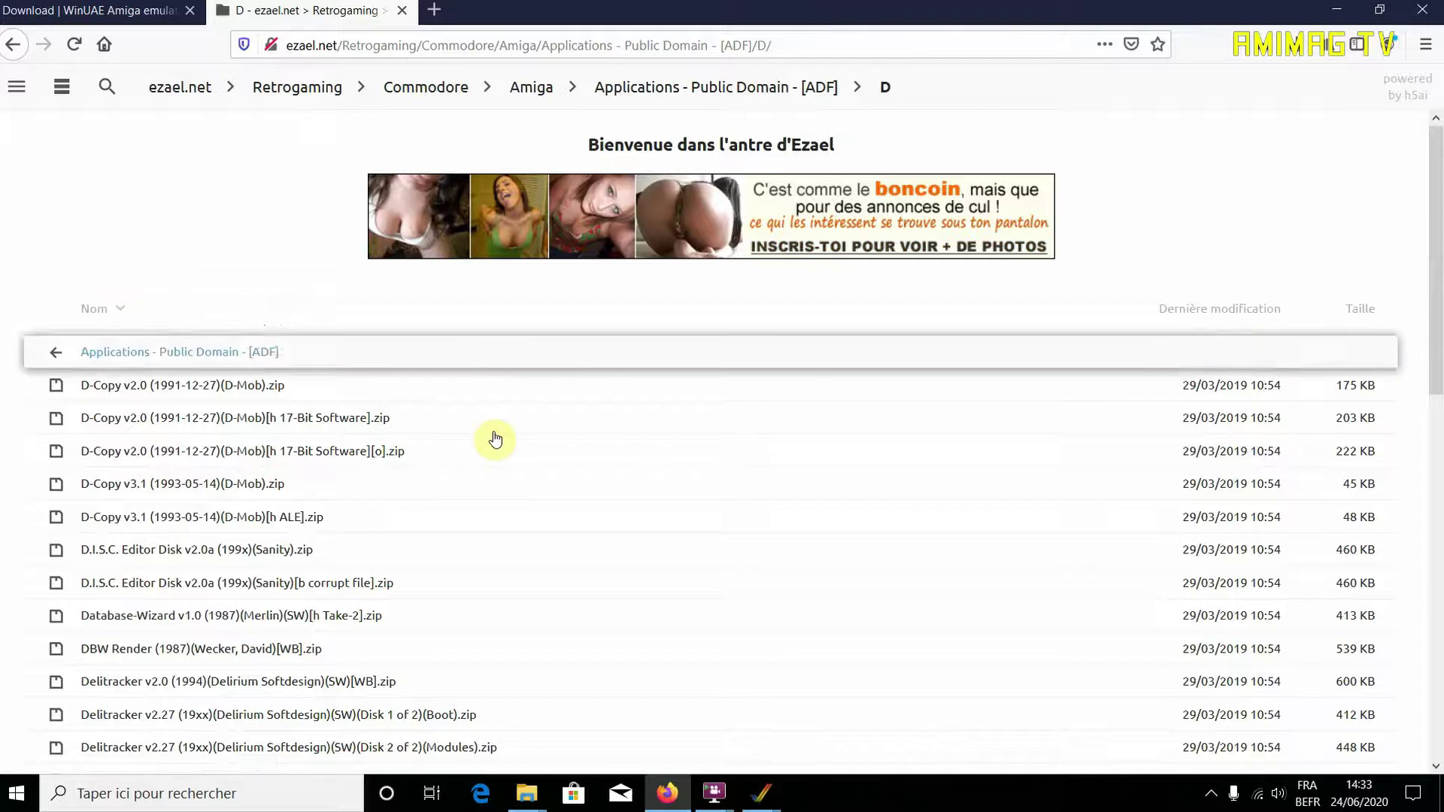
# Look through the zipped Amiga disk images in the D folder, from the D-Copy archives to Dynamic Skies.
pyautogui.scroll(-5, 495, 438)
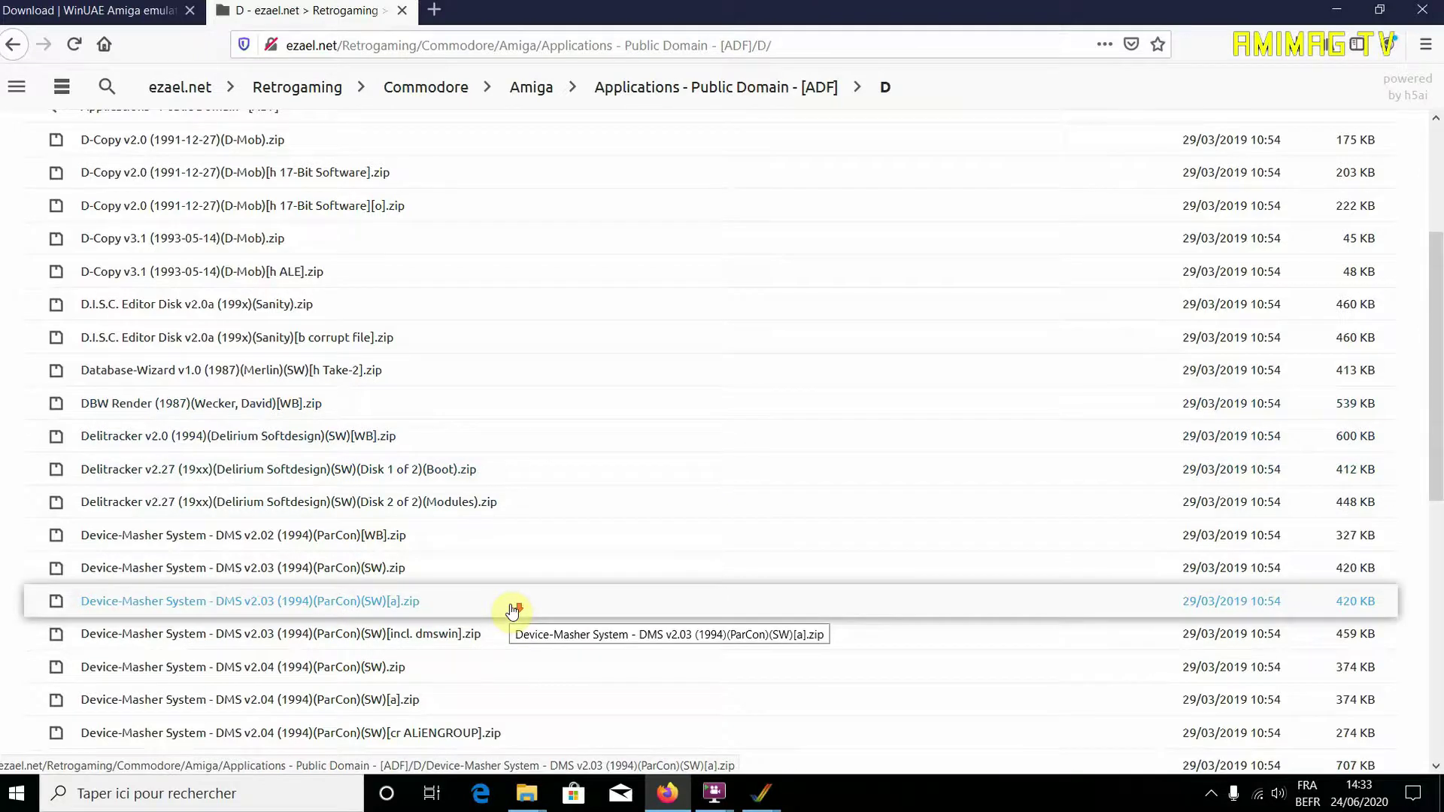
pyautogui.scroll(-7, 513, 611)
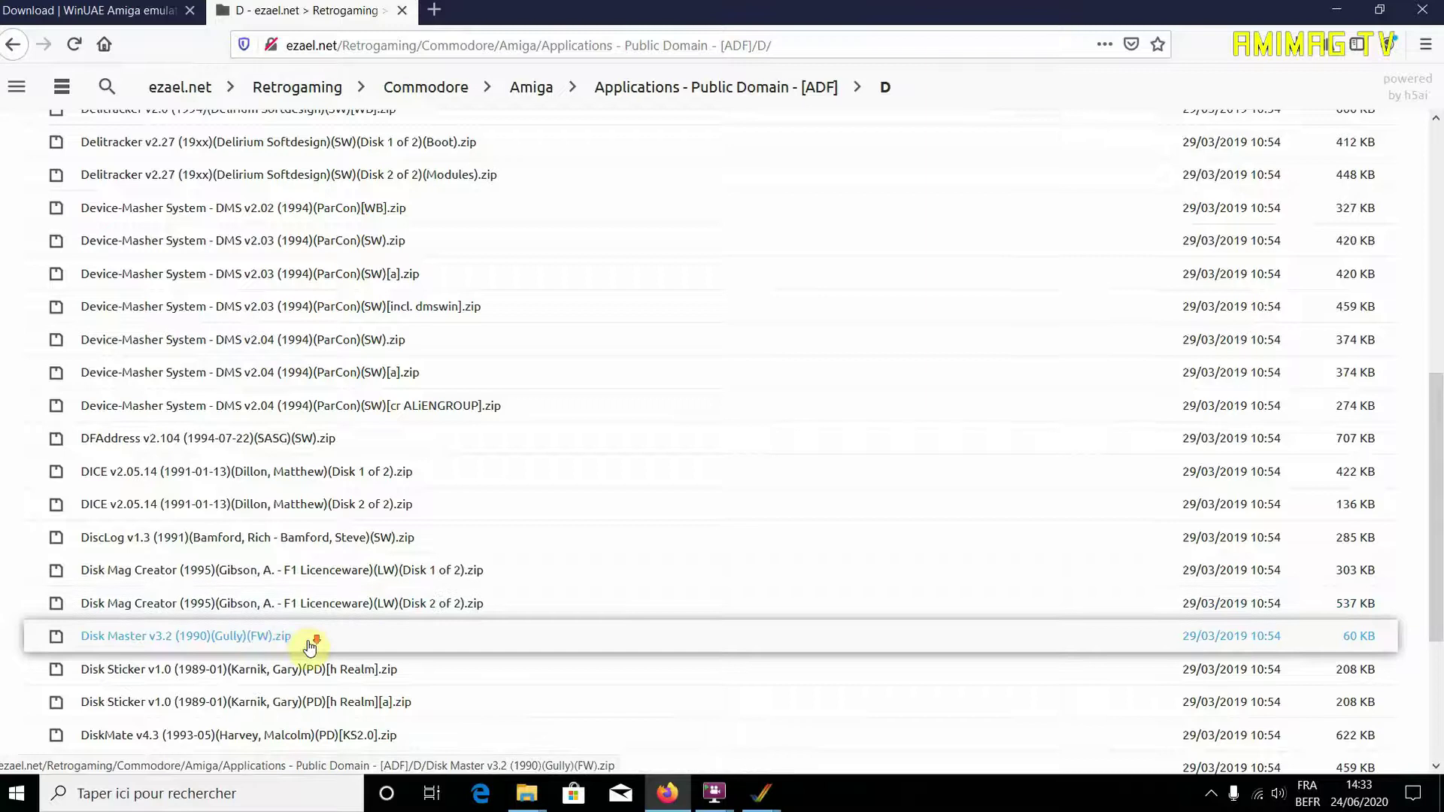
pyautogui.scroll(-4, 312, 643)
pyautogui.scroll(-1, 310, 647)
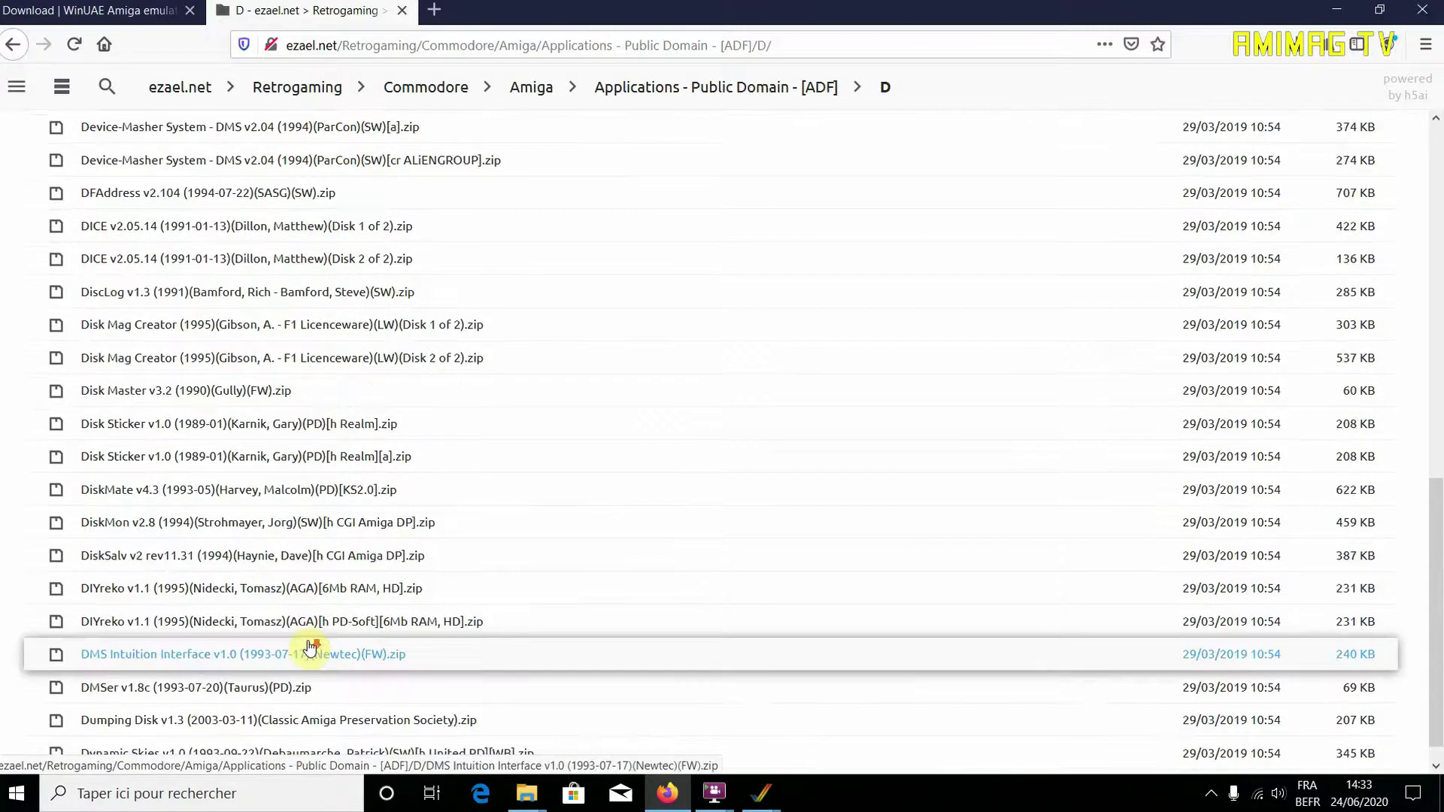
pyautogui.scroll(-1, 310, 647)
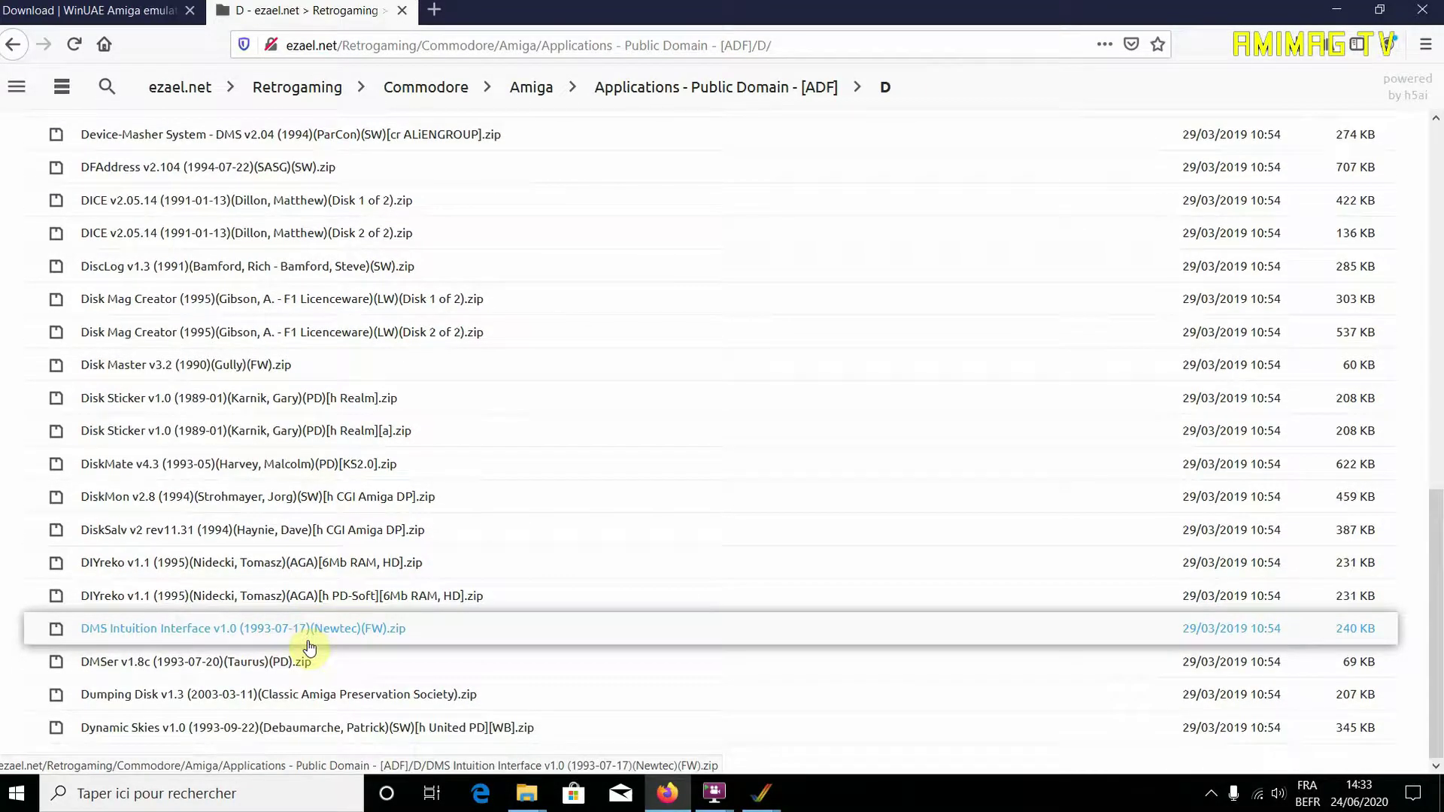
pyautogui.scroll(5, 310, 646)
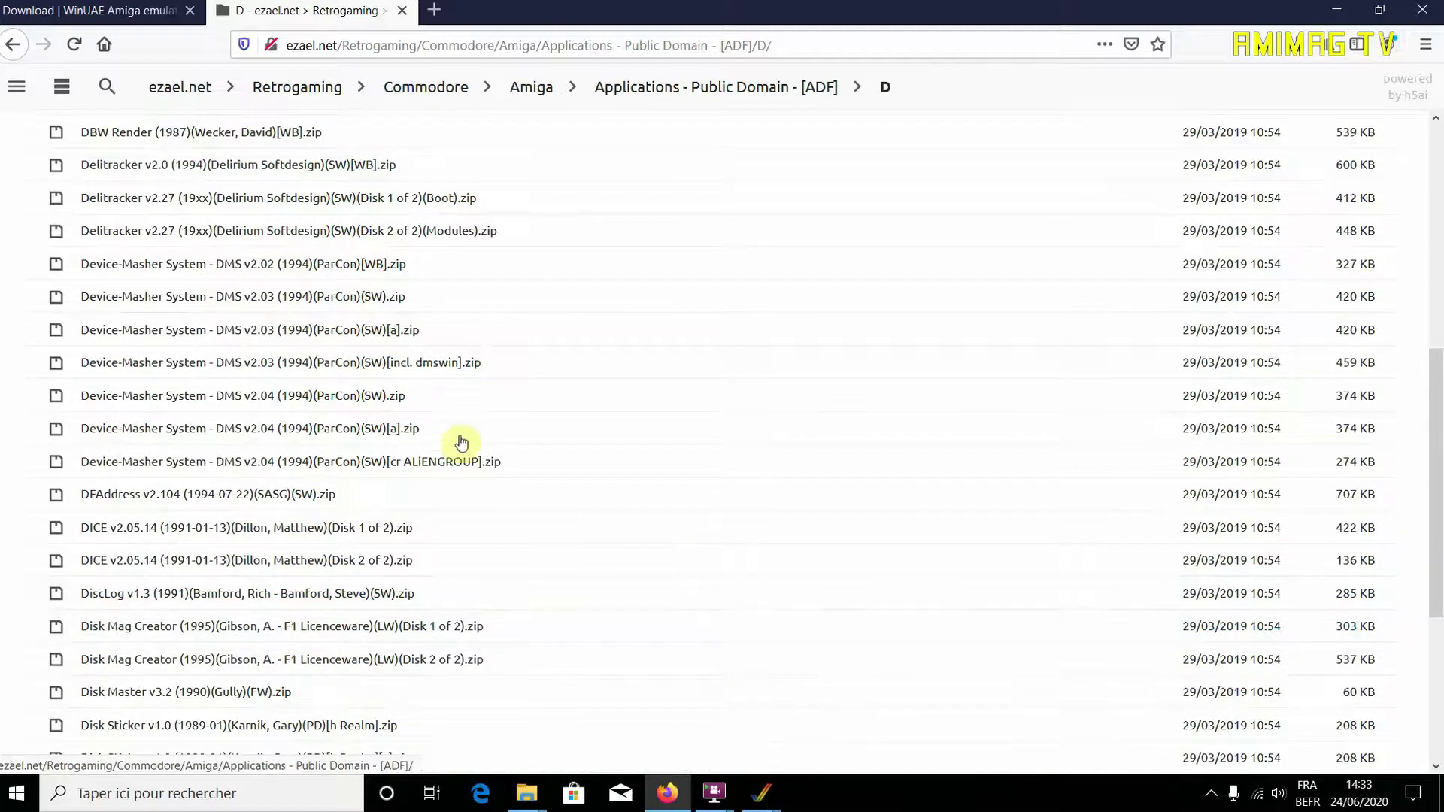
pyautogui.scroll(-5, 451, 470)
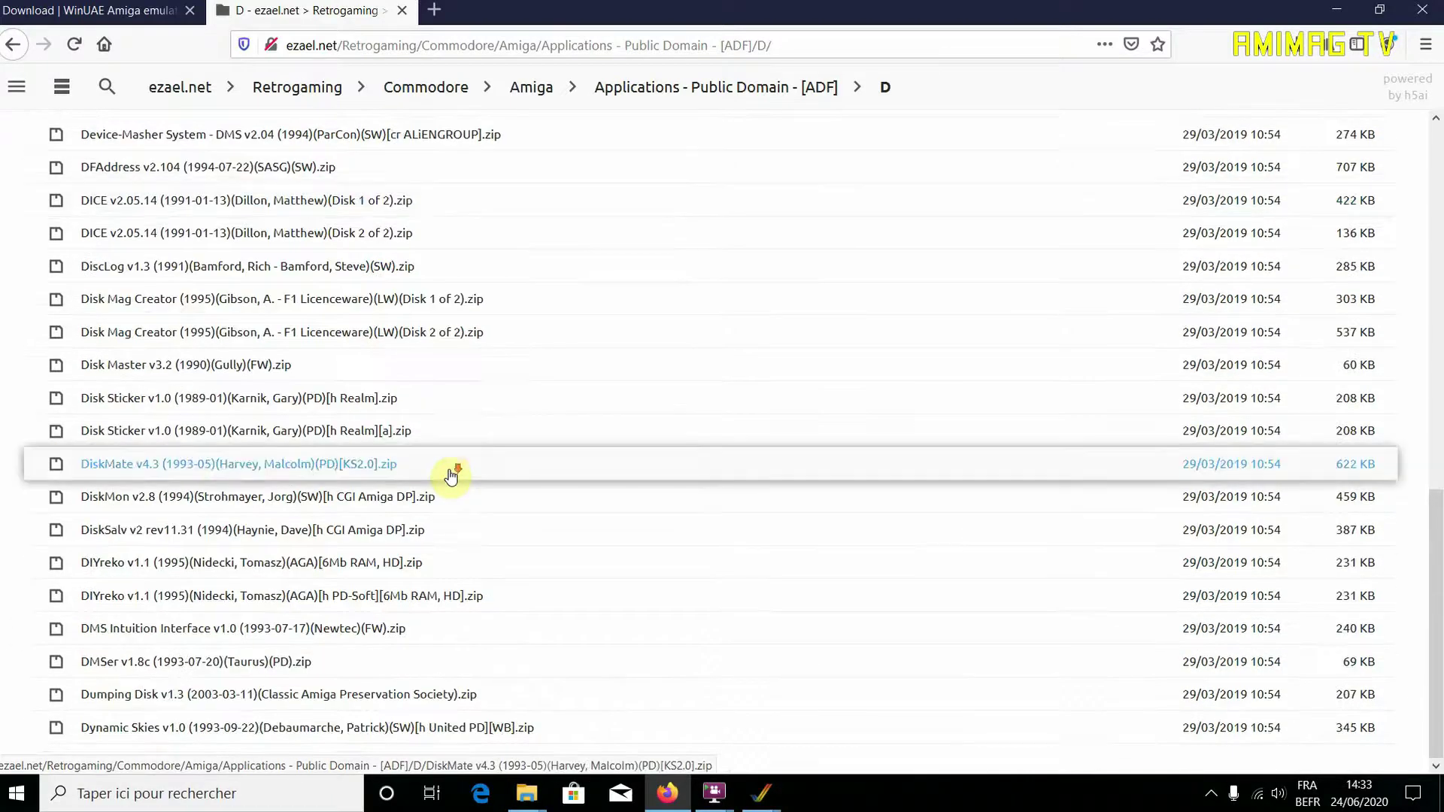